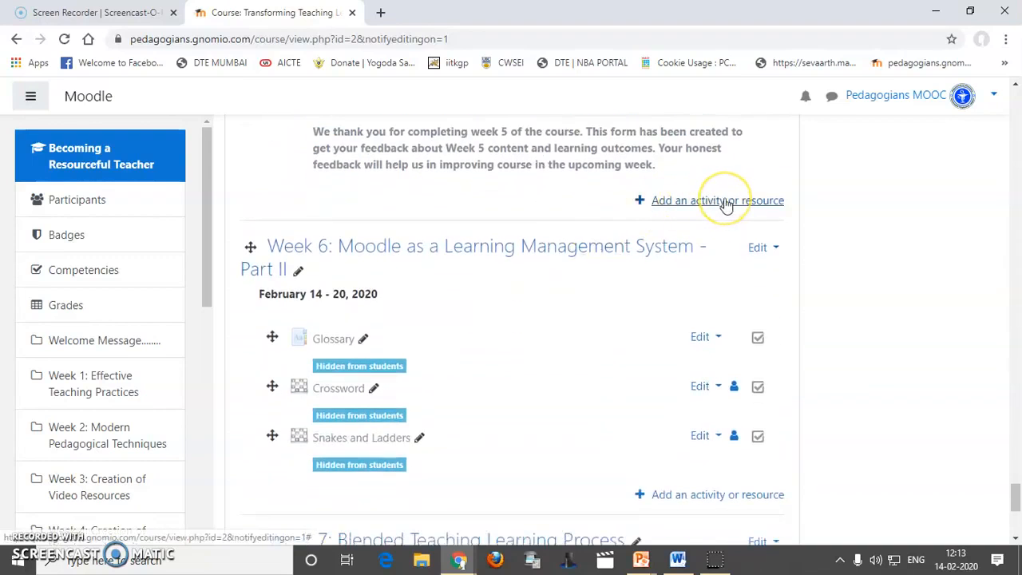
# Step: Look through the activities that can be added to Week 5 and close the list without adding one
pyautogui.click(725, 201)
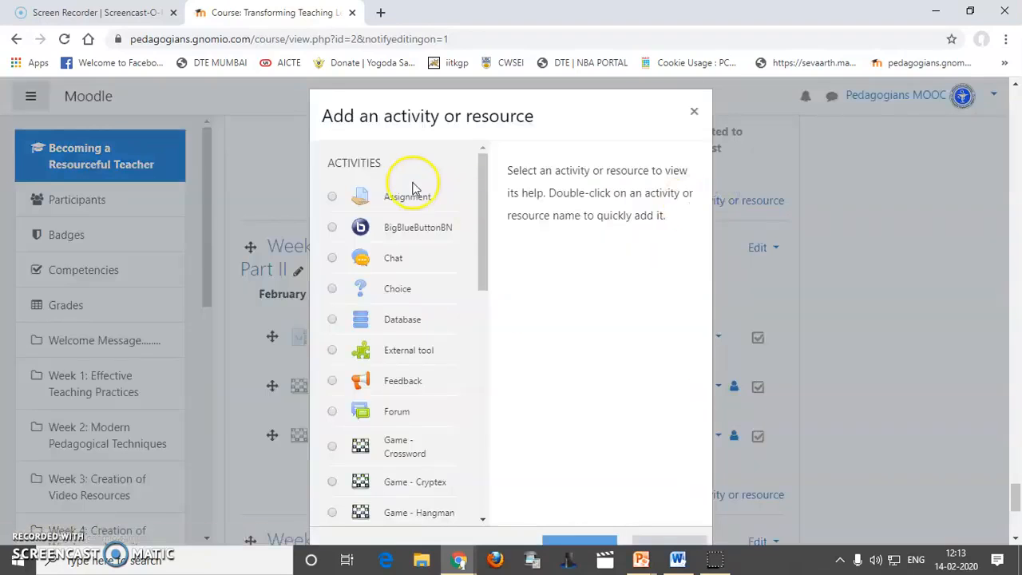
pyautogui.moveTo(480, 205)
pyautogui.mouseDown()
pyautogui.moveTo(484, 438)
pyautogui.moveTo(499, 208)
pyautogui.mouseUp()
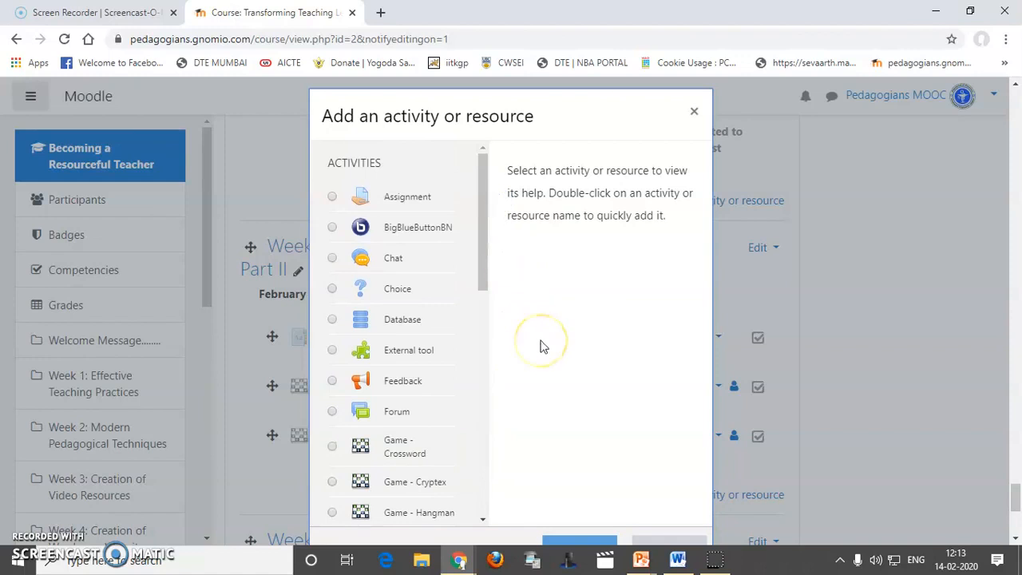
pyautogui.scroll(-1, 541, 347)
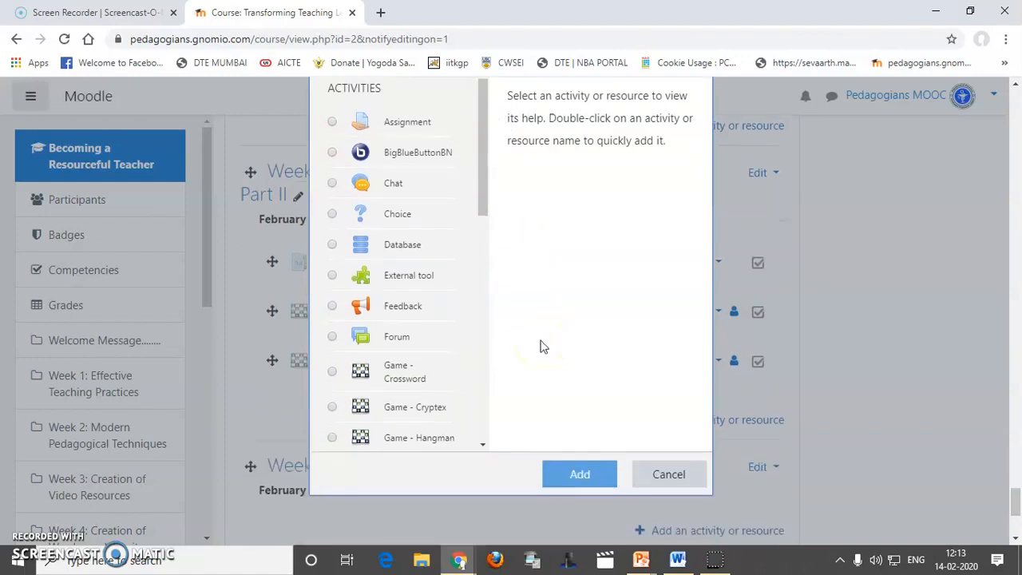
pyautogui.click(669, 475)
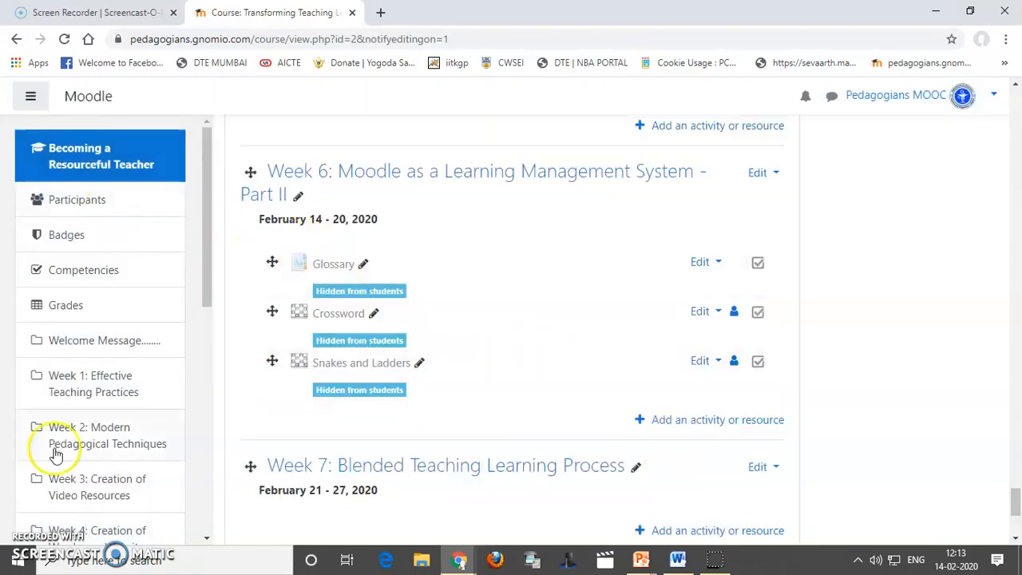
# Step: Open the Manage activities page for activity module plugins in Site administration
pyautogui.moveTo(209, 258); pyautogui.dragTo(205, 471)
pyautogui.click(95, 493)
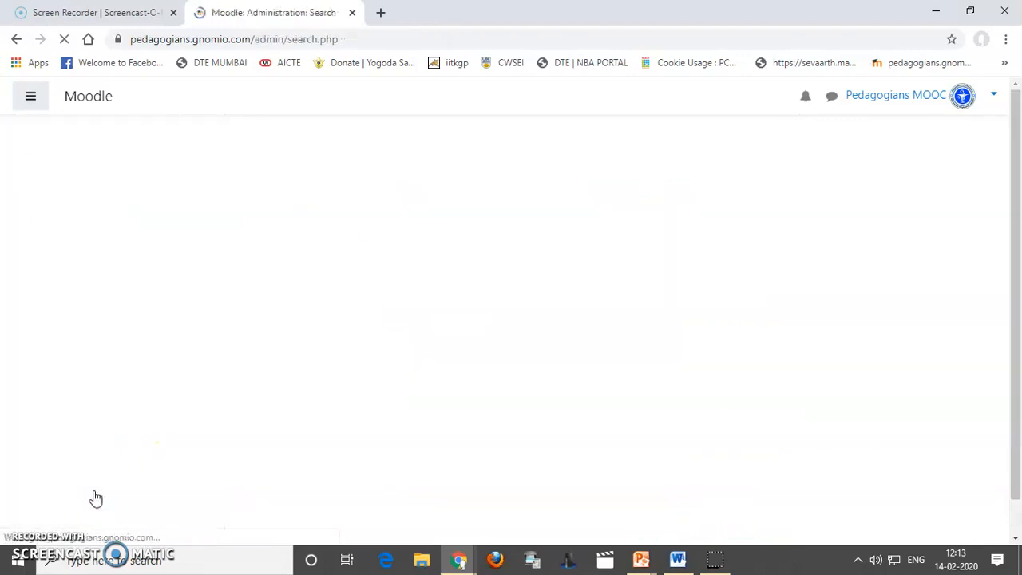
pyautogui.scroll(-2, 487, 343)
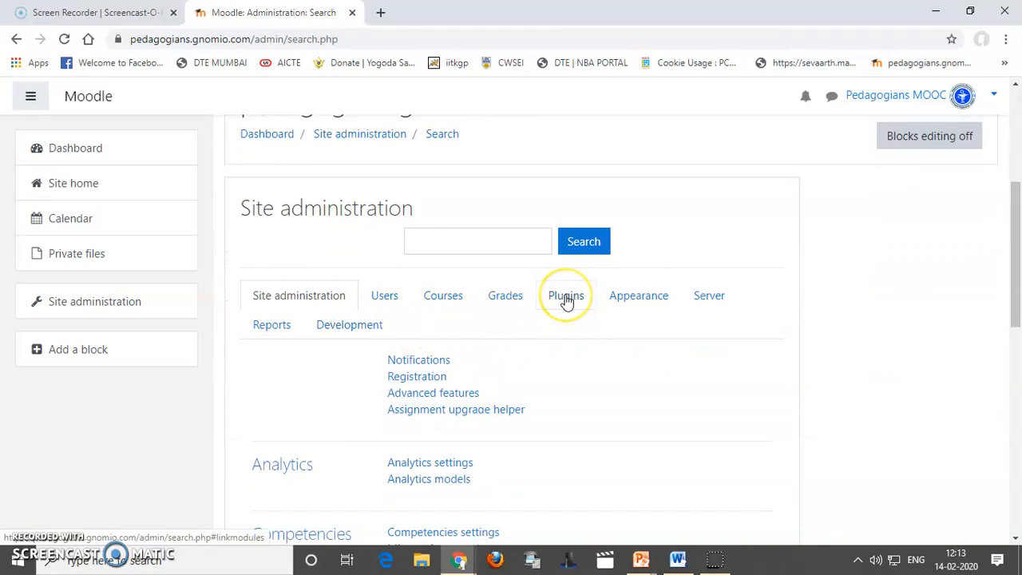
pyautogui.click(567, 297)
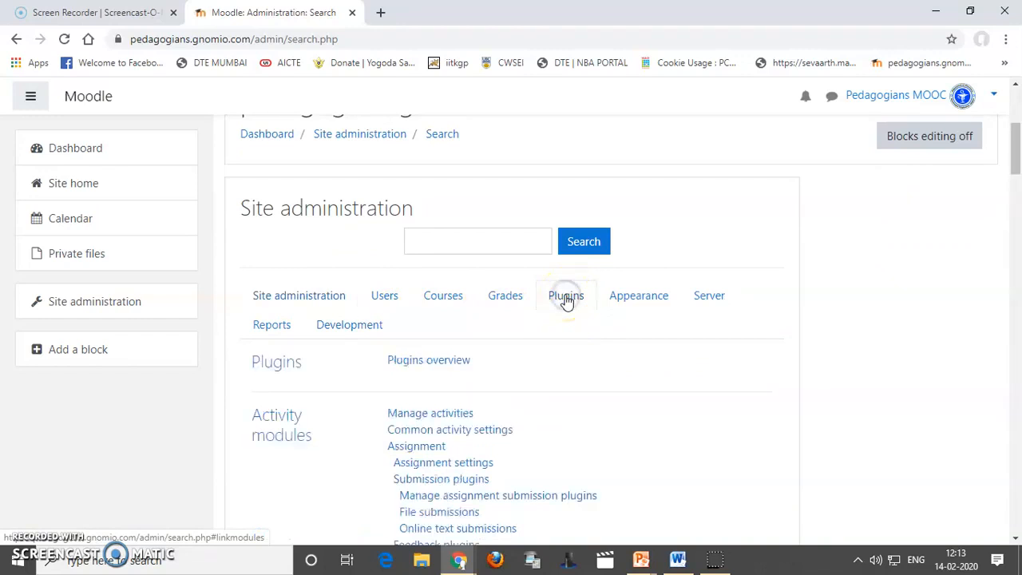
pyautogui.scroll(-1, 315, 347)
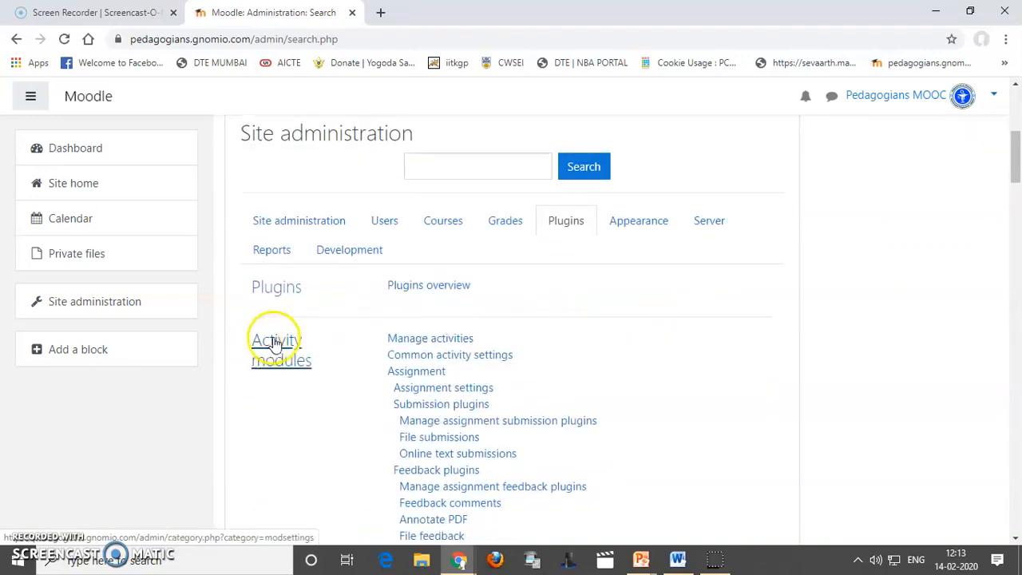
pyautogui.click(430, 341)
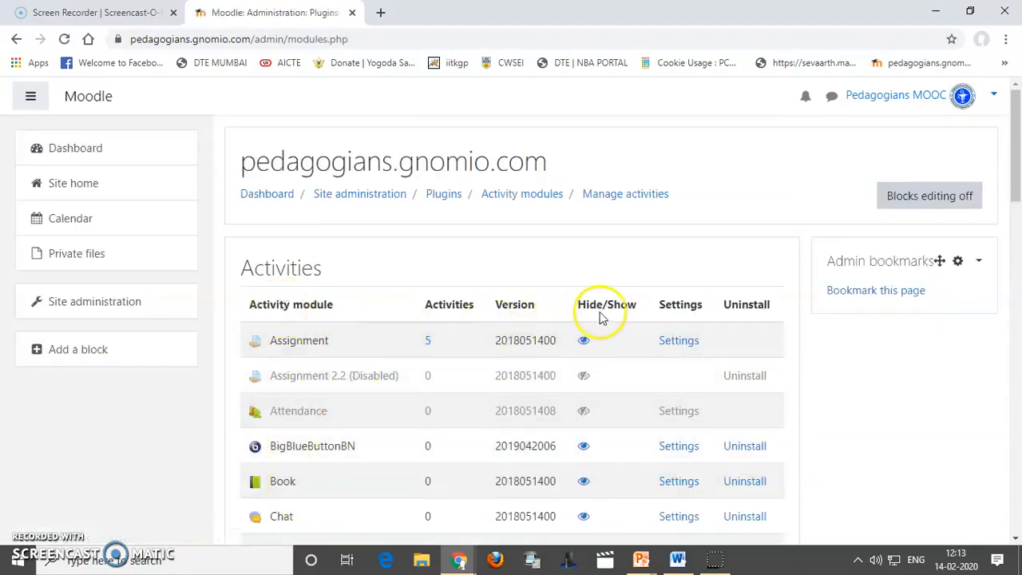
# Step: Enable the hidden Simple Certificate module in the activities list and check its visibility
pyautogui.scroll(-4, 463, 330)
pyautogui.scroll(-4, 468, 334)
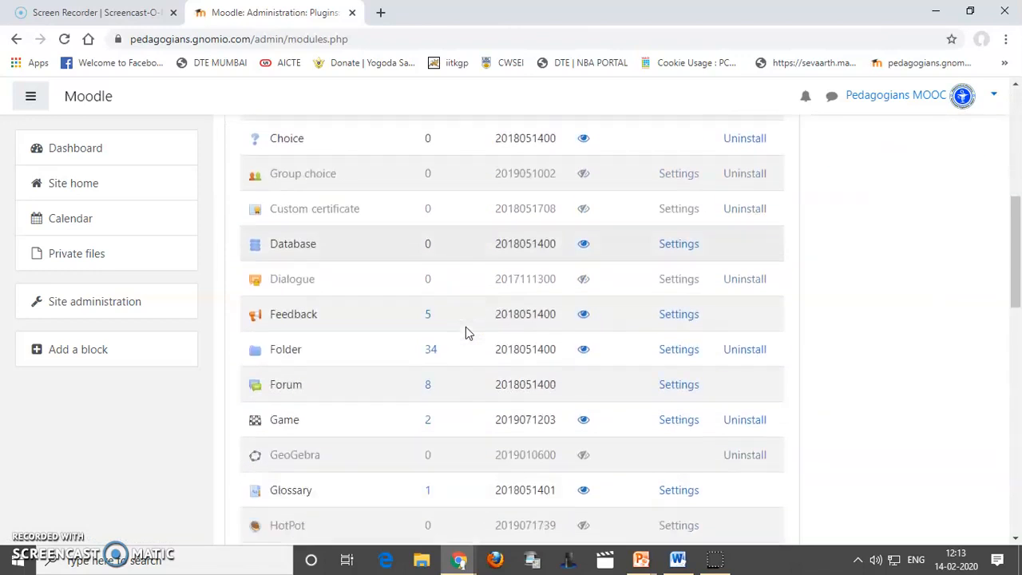
pyautogui.scroll(-3, 468, 334)
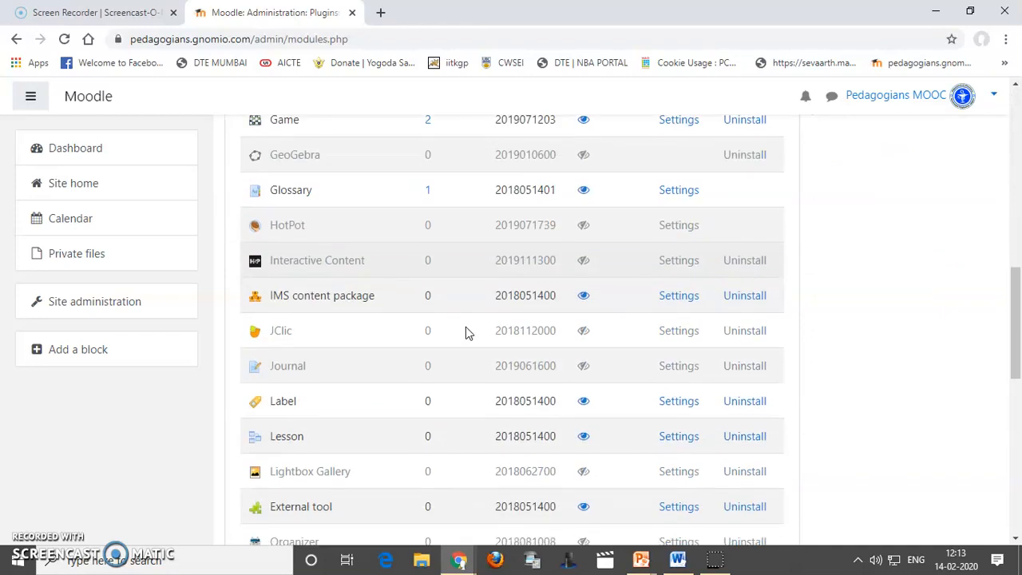
pyautogui.scroll(-6, 466, 327)
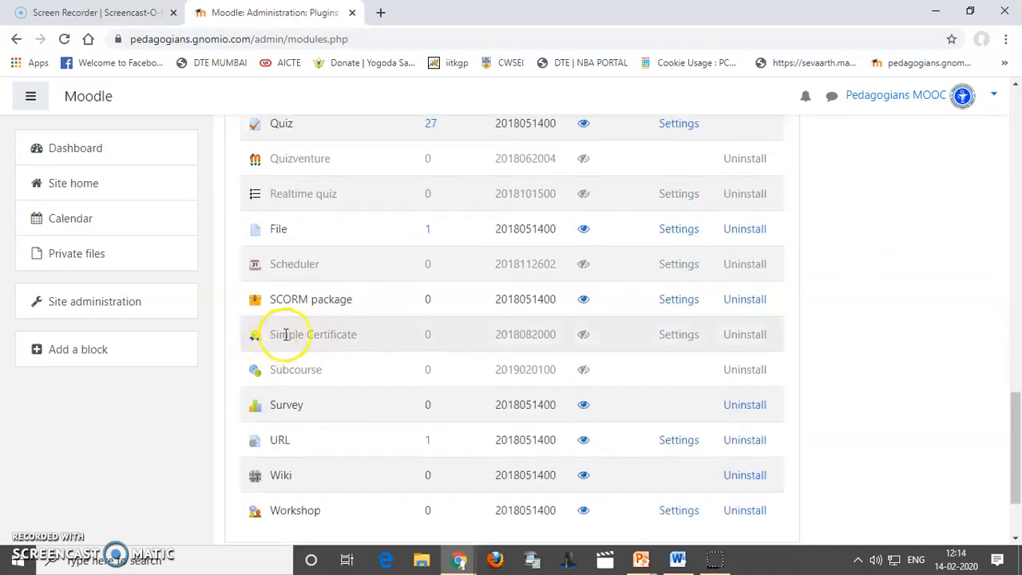
pyautogui.click(584, 335)
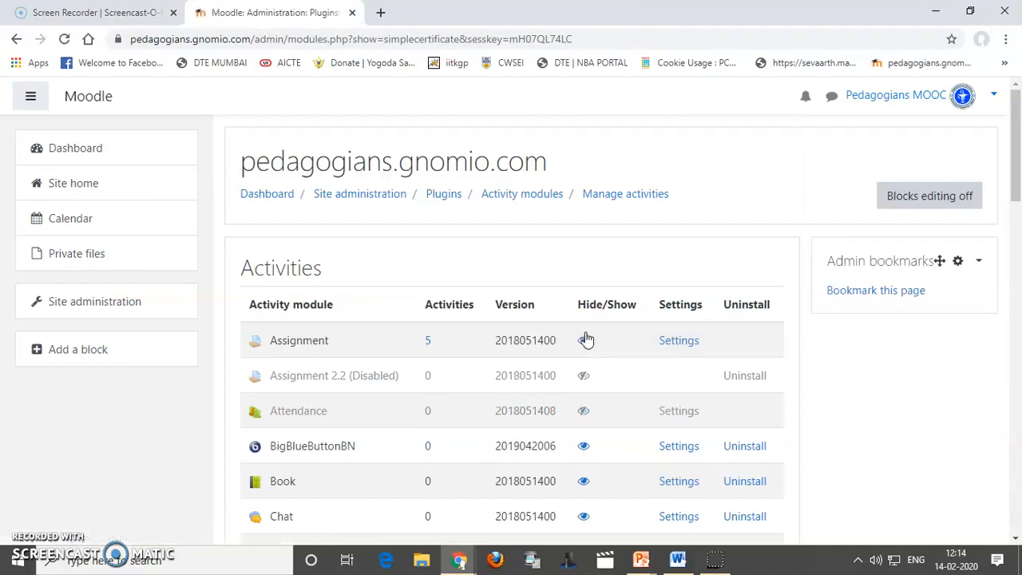
pyautogui.scroll(-4, 587, 340)
pyautogui.scroll(-4, 587, 340)
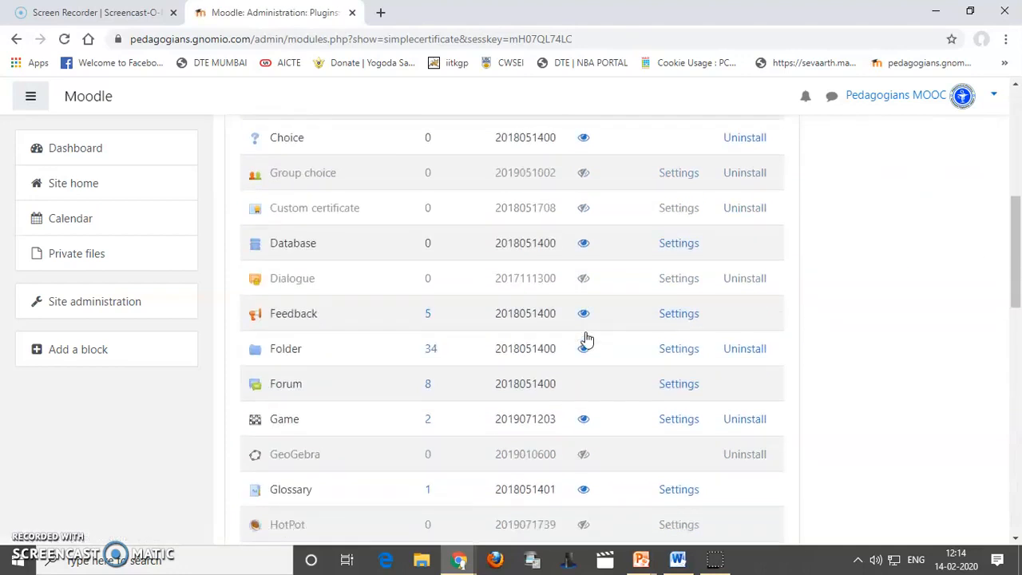
pyautogui.scroll(-6, 587, 340)
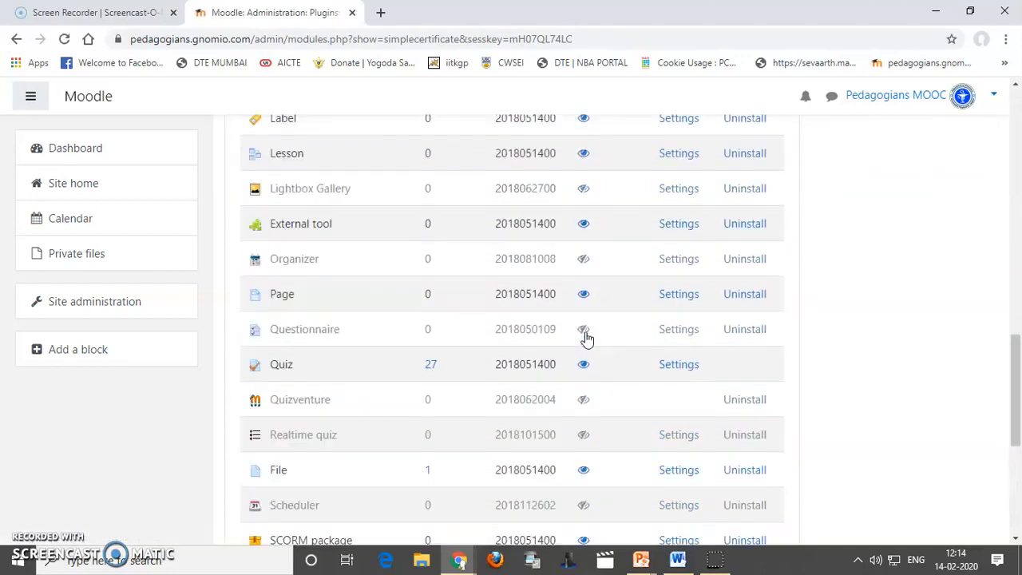
pyautogui.scroll(-3, 587, 340)
pyautogui.click(504, 334)
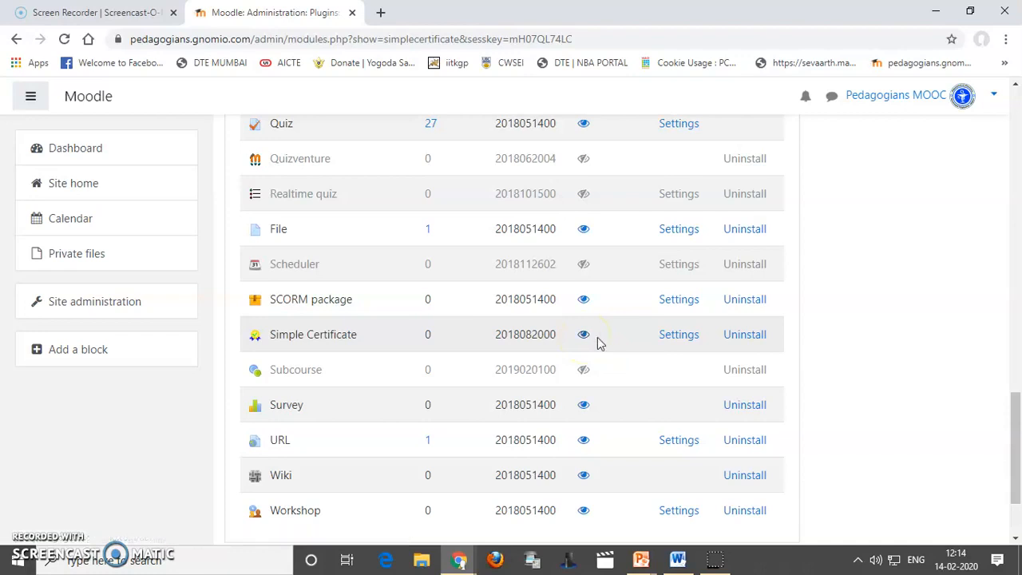
# Step: Open the course "Transforming Teaching Learning Process Through Modern Pedagogical Techniques" from the site home page
pyautogui.click(98, 192)
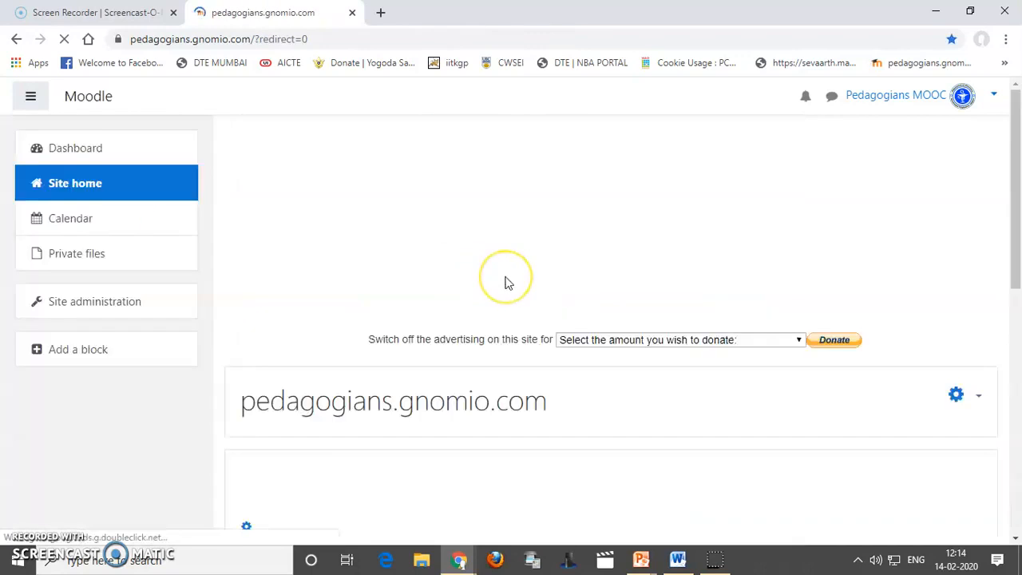
pyautogui.scroll(-5, 508, 284)
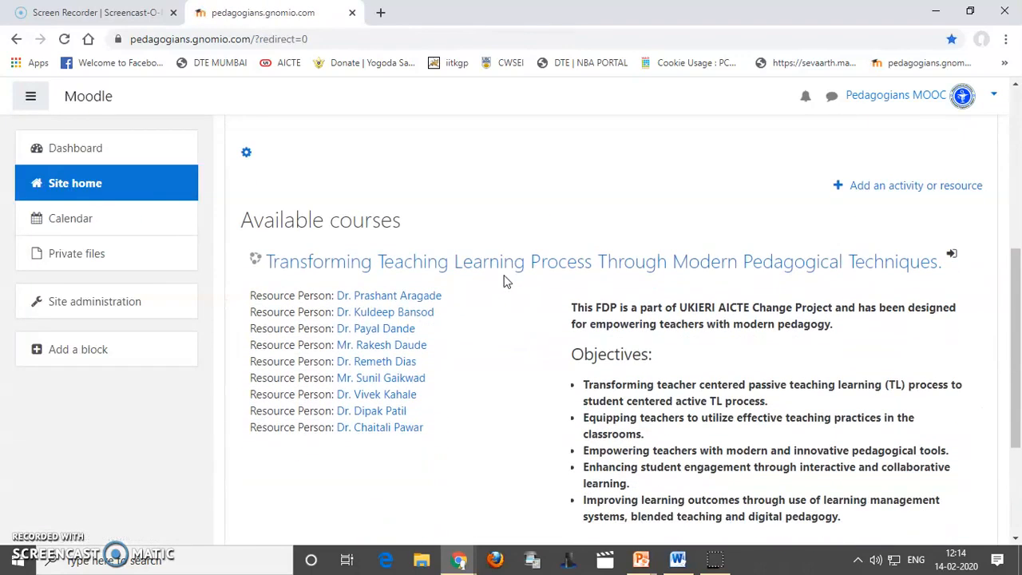
pyautogui.click(499, 263)
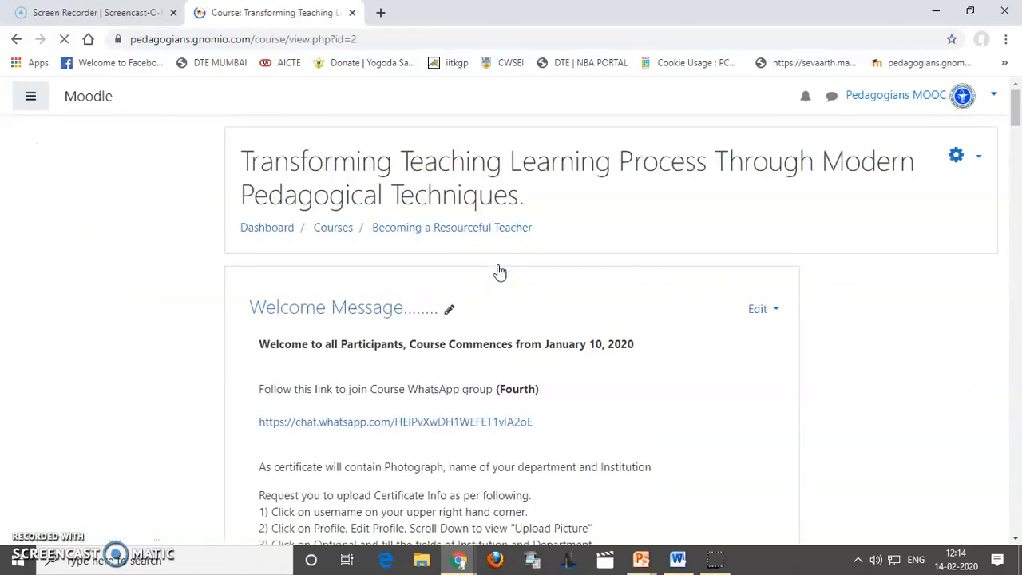
# Step: Add a new Simple Certificate activity to the Week 5 section of the course
pyautogui.scroll(-12, 499, 273)
pyautogui.scroll(-15, 499, 272)
pyautogui.scroll(-20, 499, 273)
pyautogui.scroll(-20, 499, 273)
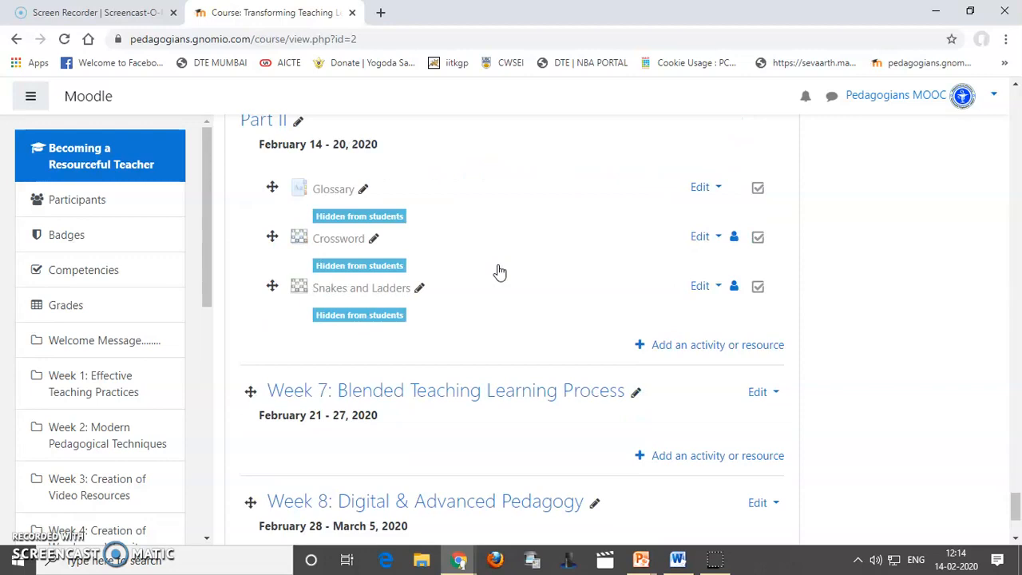
pyautogui.scroll(5, 499, 272)
pyautogui.click(685, 427)
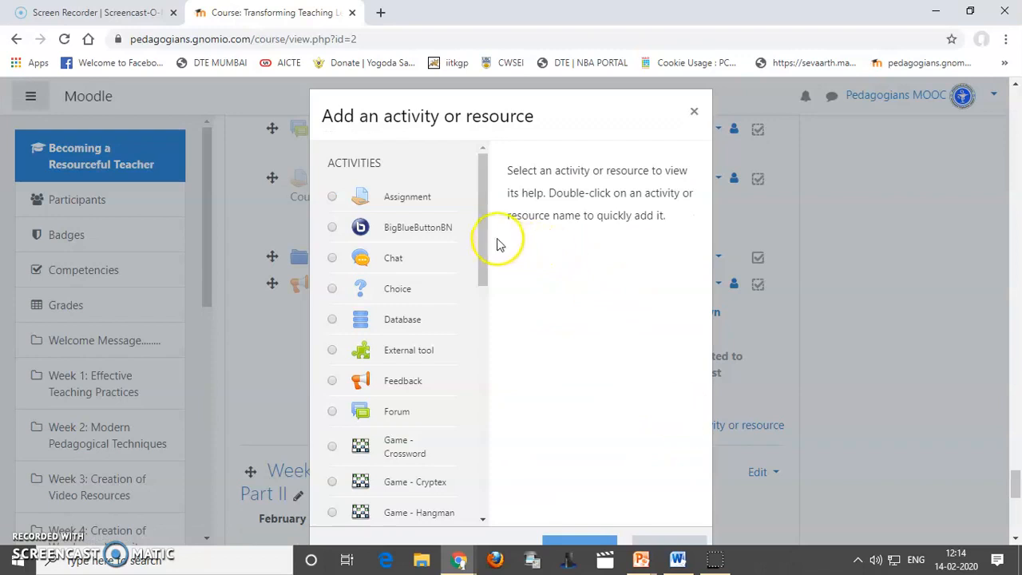
pyautogui.click(482, 236)
pyautogui.moveTo(482, 237); pyautogui.dragTo(479, 382)
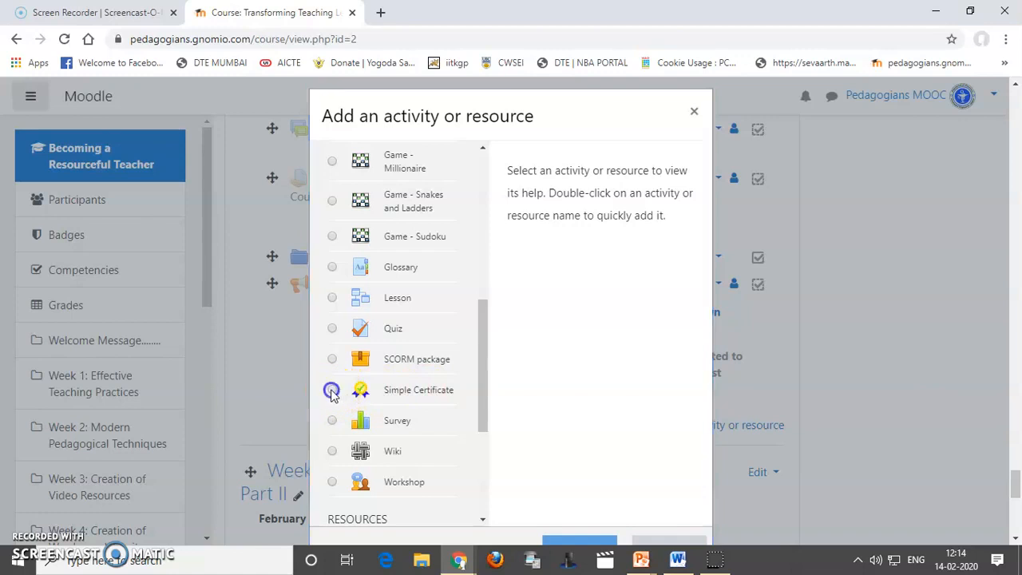
pyautogui.click(332, 391)
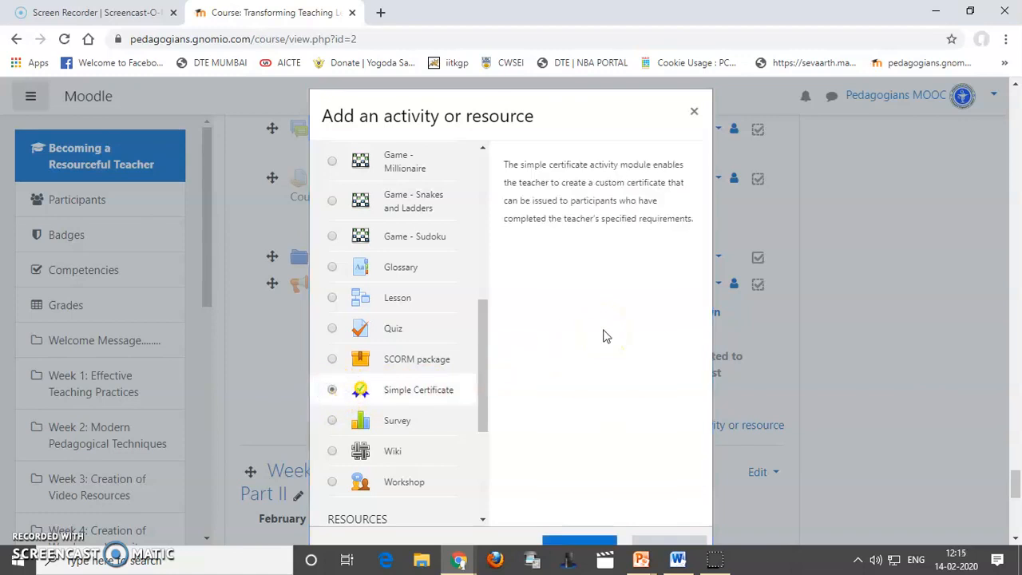
pyautogui.scroll(-3, 604, 336)
pyautogui.click(581, 397)
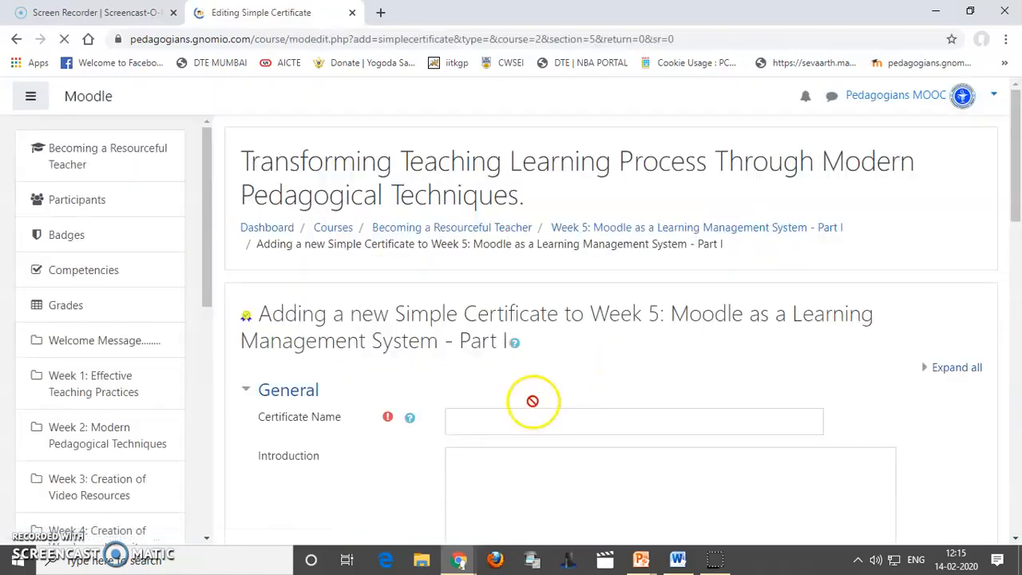
# Step: Name the new certificate "Sample Certificate"
pyautogui.click(488, 425)
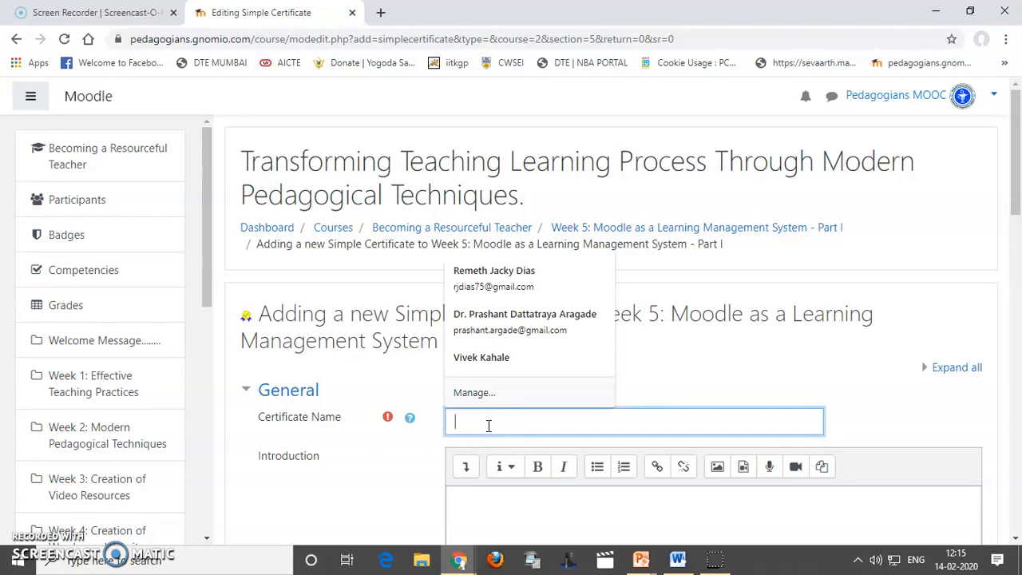
pyautogui.write('Sample Certificate')
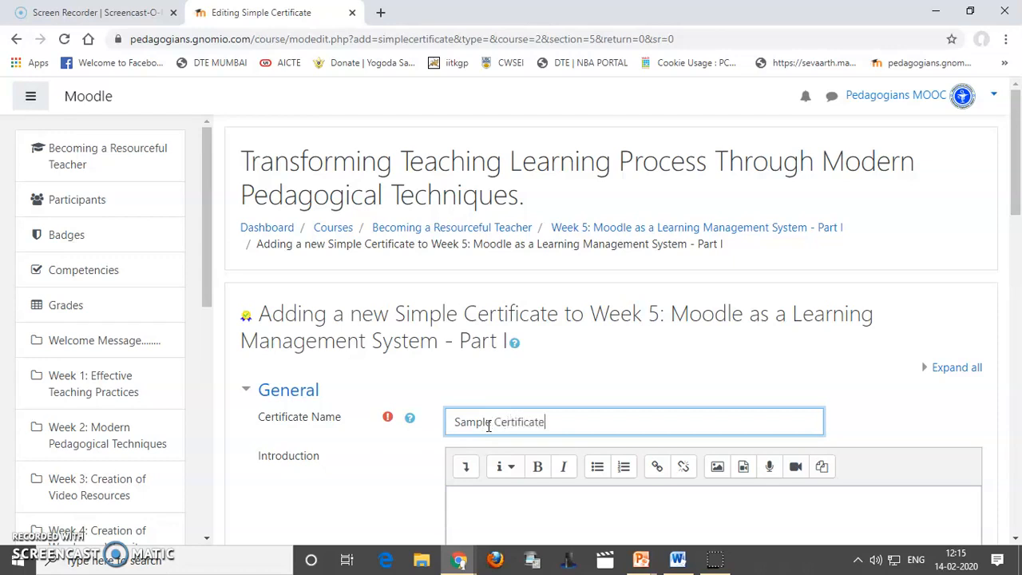
pyautogui.scroll(-2, 488, 426)
# Step: Switch to the Word document and copy the general information text from "Download Sample Certificate" through the third profile instruction
pyautogui.click(486, 381)
pyautogui.click(678, 562)
pyautogui.moveTo(235, 234); pyautogui.dragTo(442, 324)
pyautogui.click(441, 325)
pyautogui.moveTo(236, 265); pyautogui.dragTo(740, 413)
pyautogui.hotkey('ctrl', 'c')
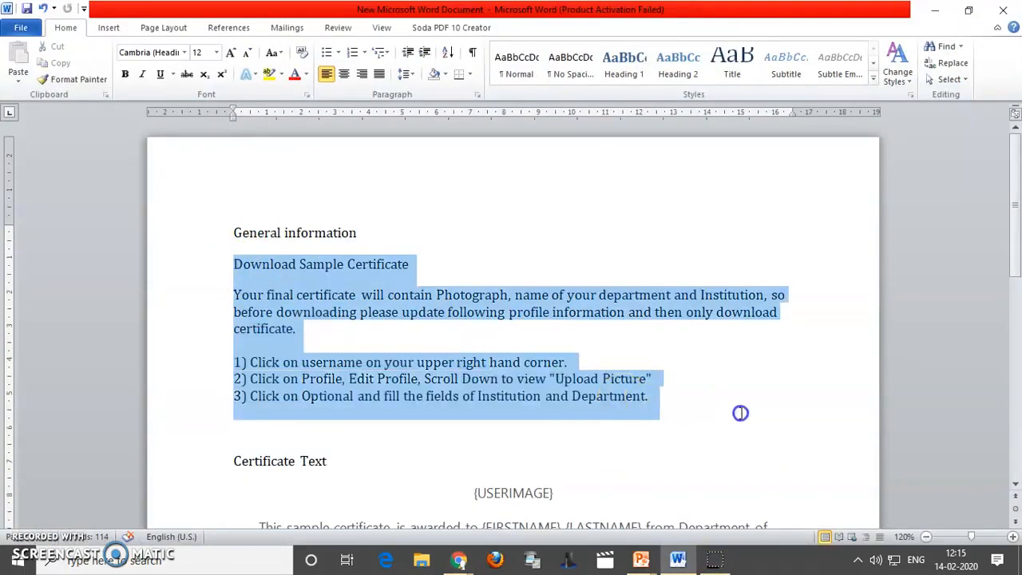
# Step: Switch back to Chrome and paste the copied text into the certificate's Introduction
pyautogui.click(458, 561)
pyautogui.click(413, 490)
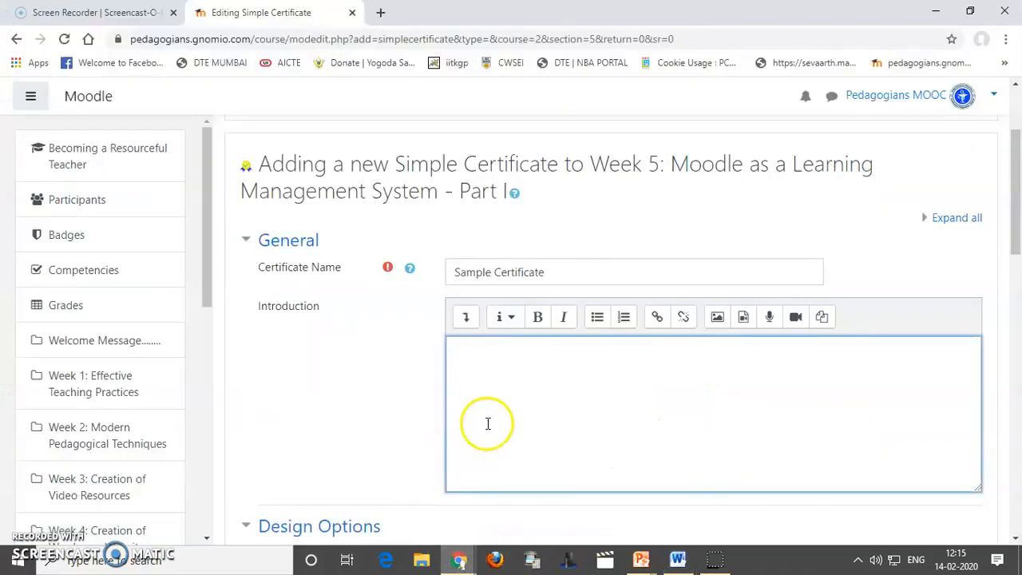
pyautogui.hotkey('ctrl', 'v')
# Step: Choose the Certificate JPG from the Desktop as the upload for the Certificate Image File under Design Options
pyautogui.scroll(-2, 459, 399)
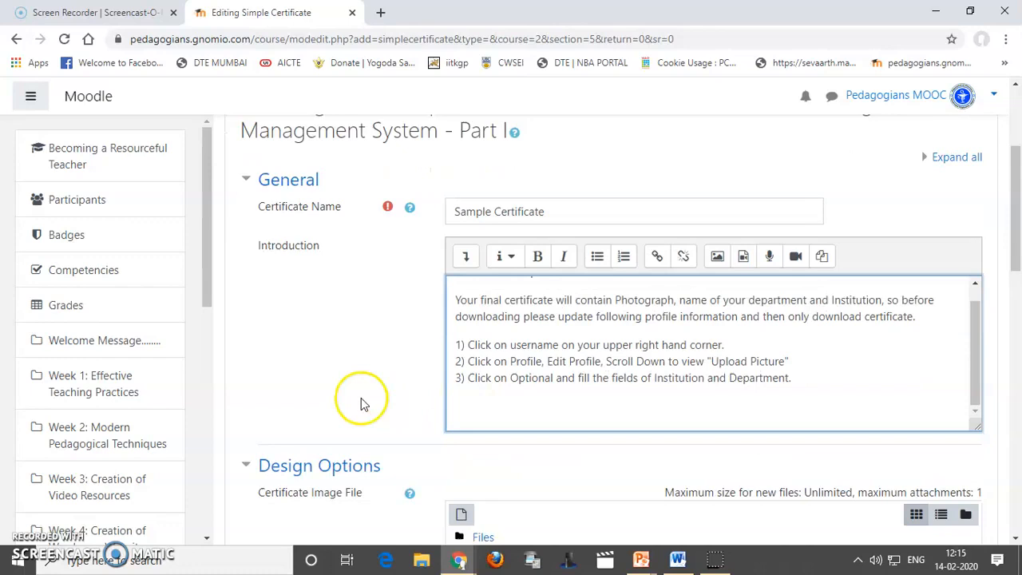
pyautogui.scroll(-2, 354, 393)
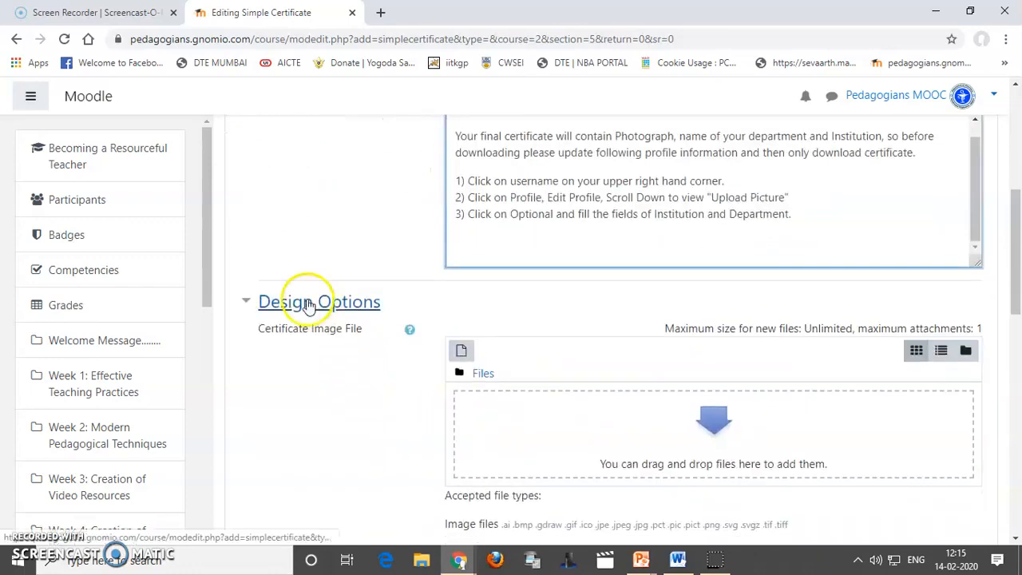
pyautogui.scroll(-1, 342, 326)
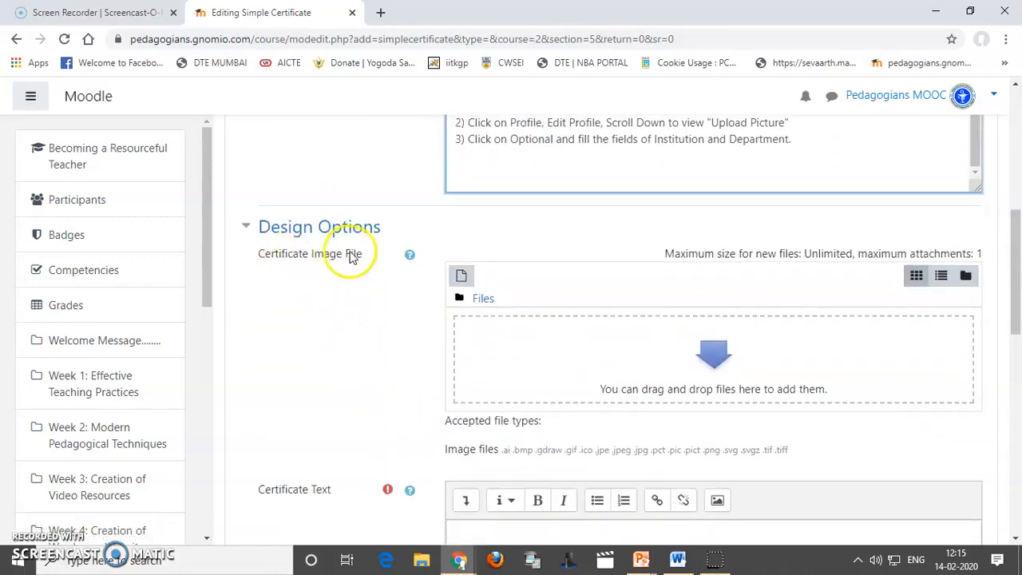
pyautogui.scroll(-1, 367, 260)
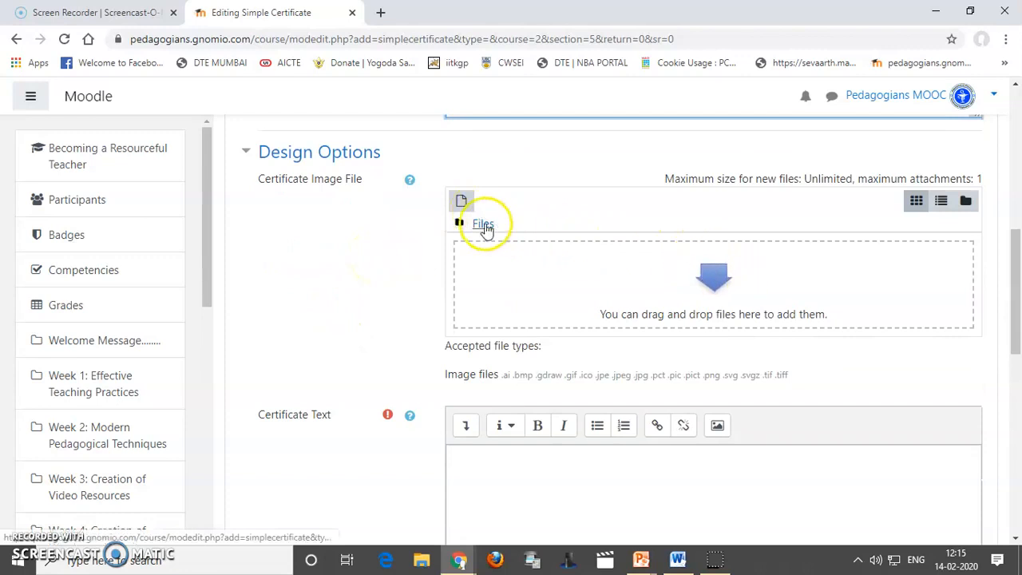
pyautogui.click(713, 277)
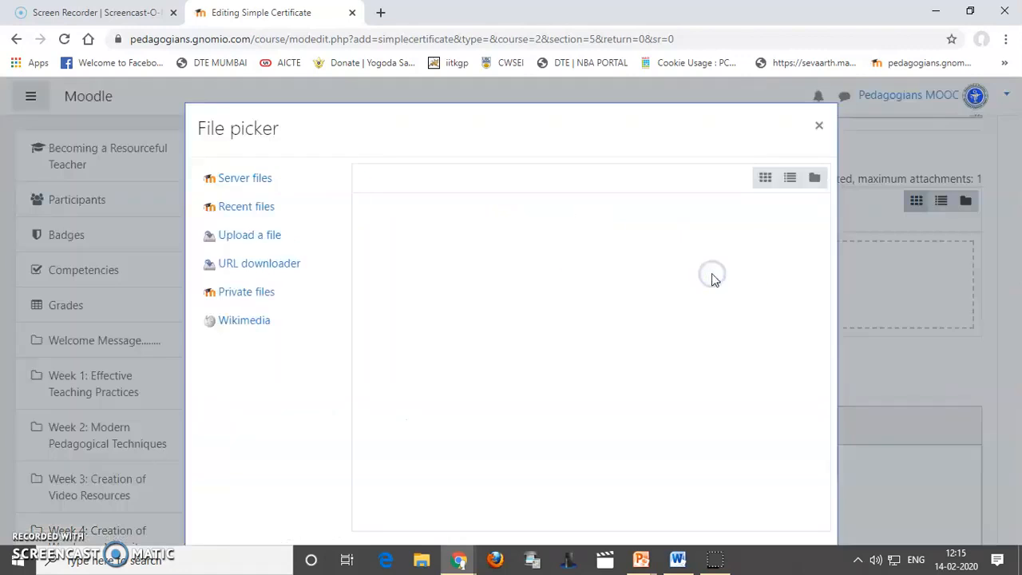
pyautogui.click(244, 235)
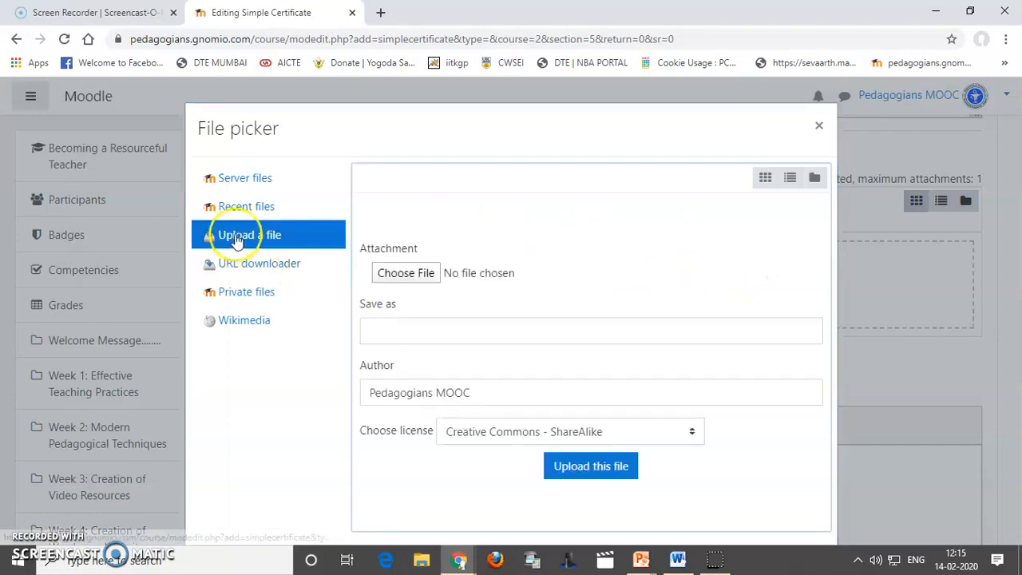
pyautogui.click(405, 273)
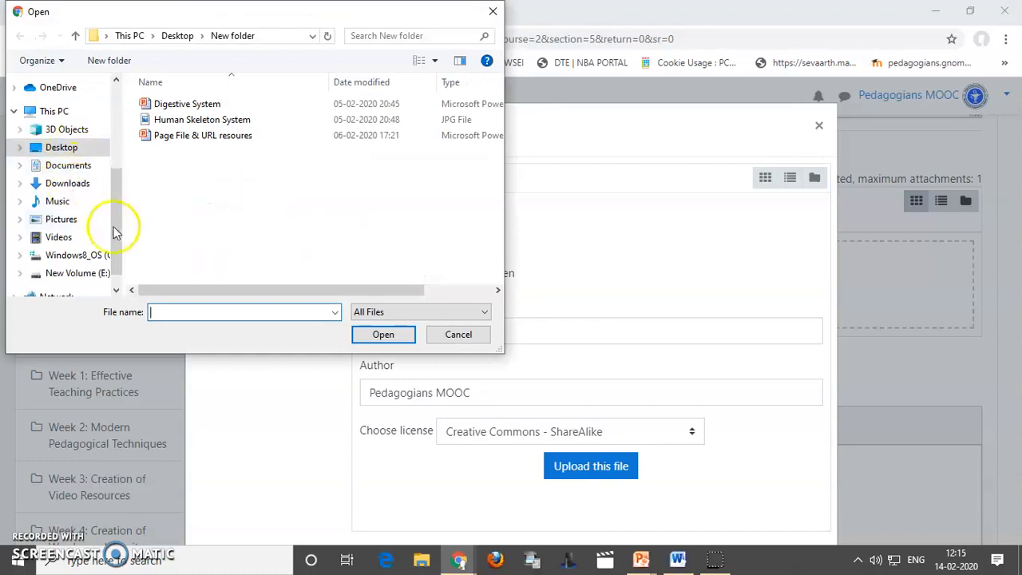
pyautogui.moveTo(116, 233); pyautogui.dragTo(136, 187)
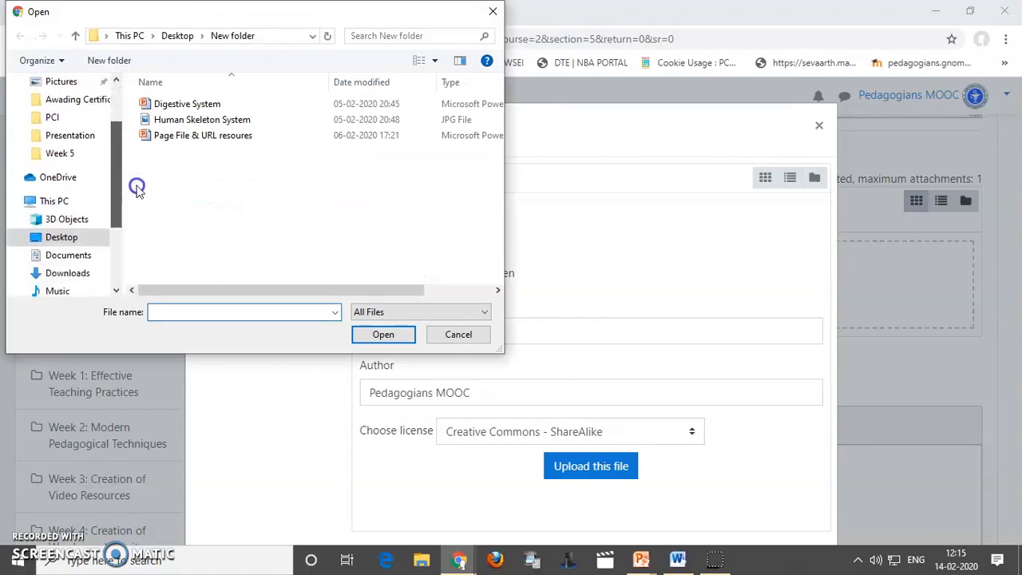
pyautogui.click(64, 237)
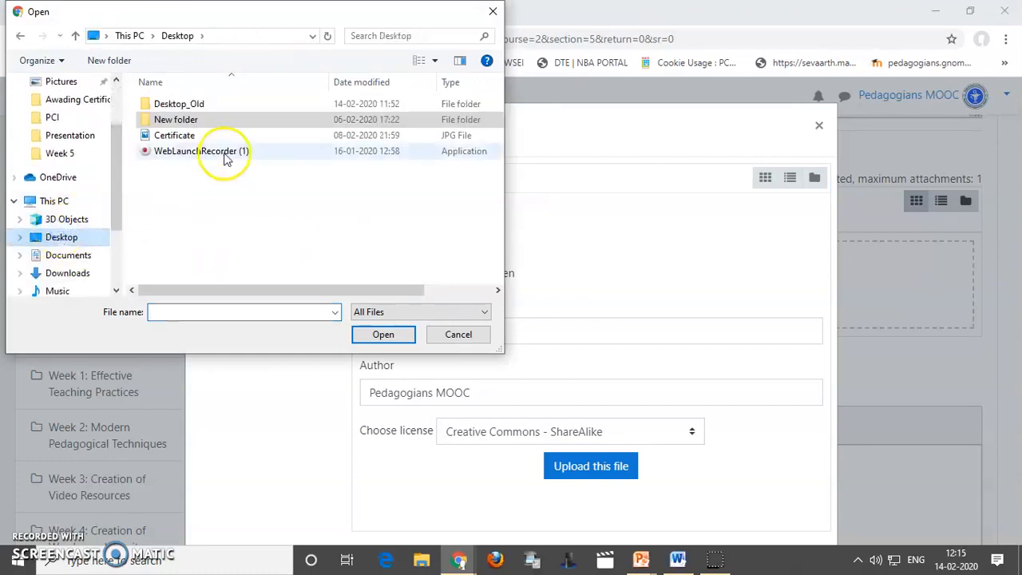
pyautogui.click(174, 138)
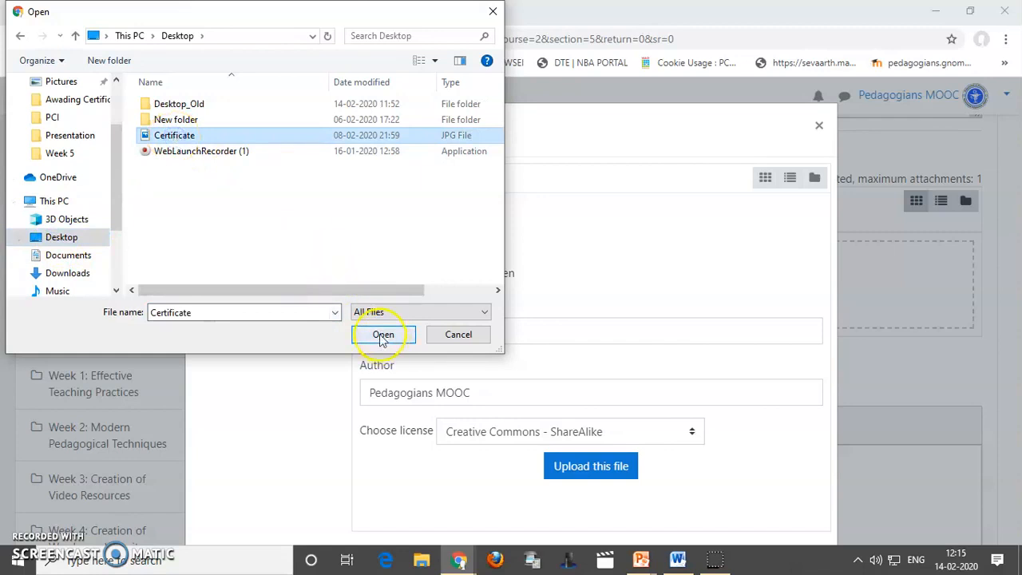
pyautogui.click(384, 334)
# Step: Set the image's save name to "Sample Certificate" and upload it
pyautogui.click(442, 328)
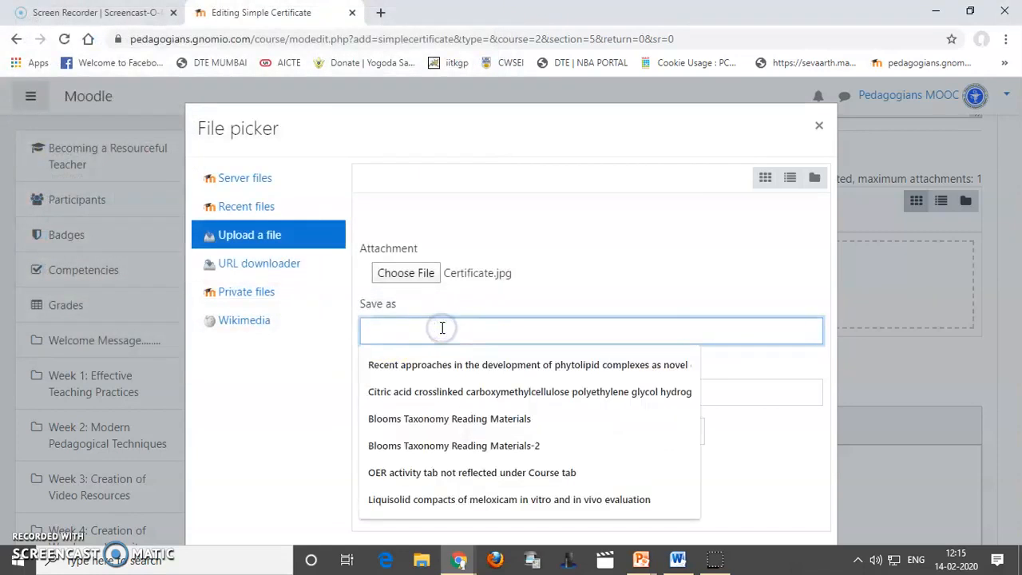
pyautogui.write('Sample Certificatye')
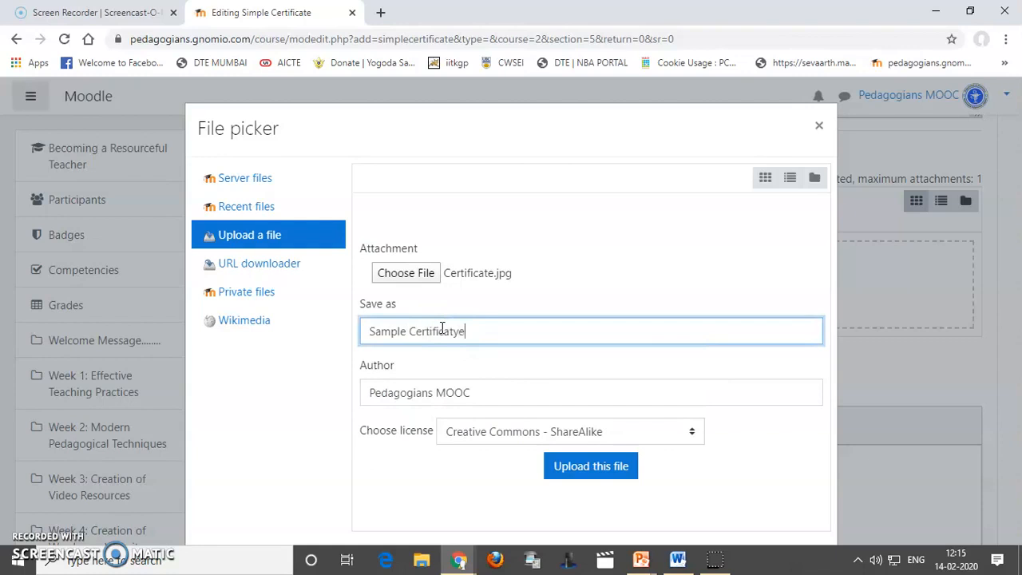
pyautogui.click(586, 472)
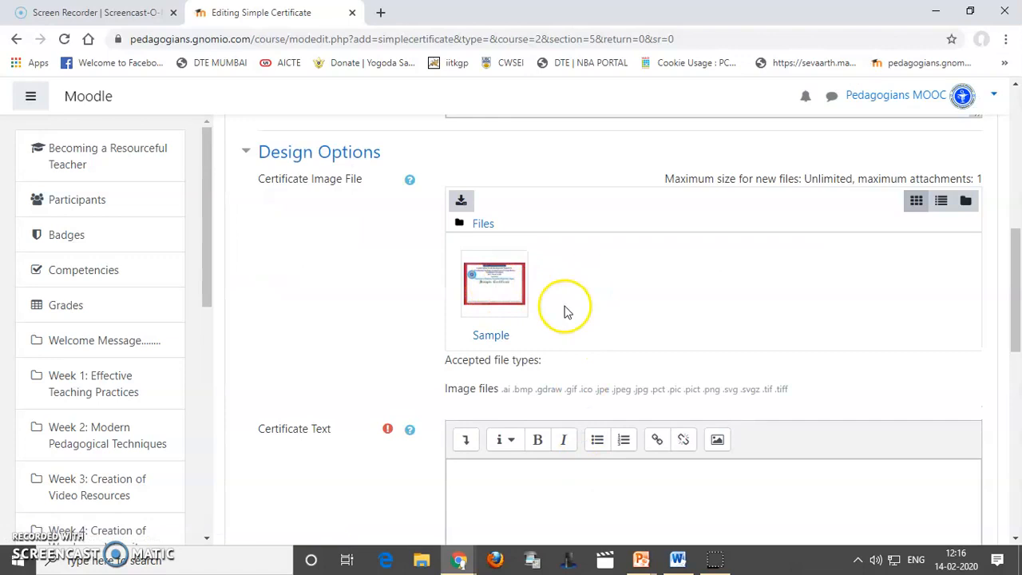
# Step: Open the help for Certificate Text and examine the list of placeholder variables it supports
pyautogui.scroll(-1, 565, 310)
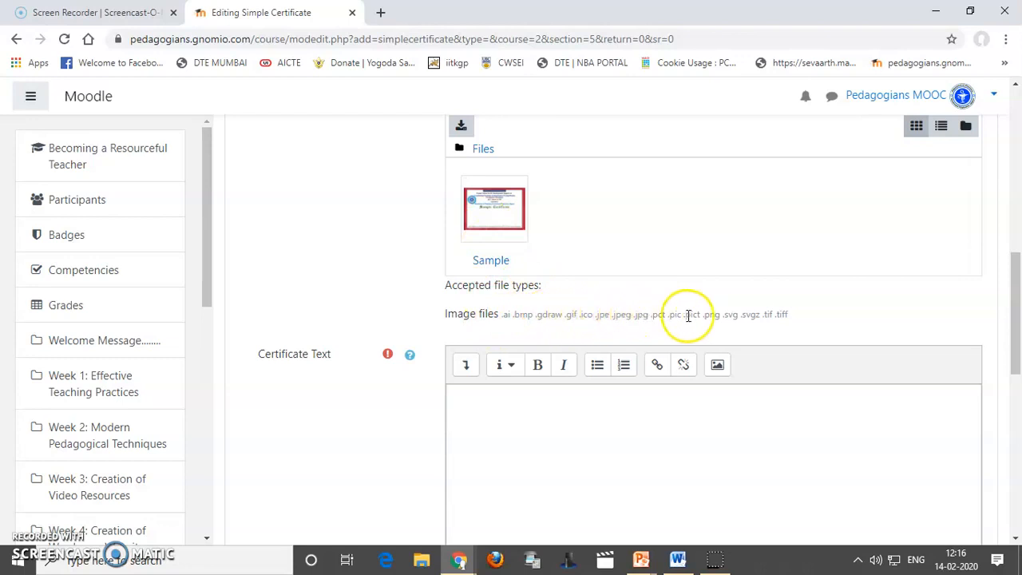
pyautogui.scroll(-1, 555, 387)
pyautogui.click(531, 356)
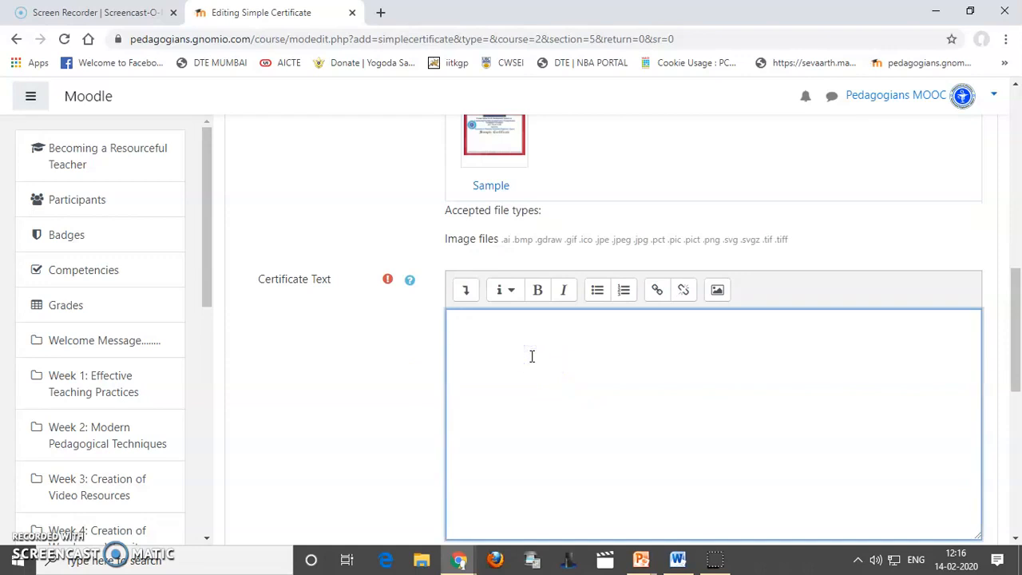
pyautogui.click(409, 283)
pyautogui.scroll(2, 479, 215)
pyautogui.scroll(2, 490, 226)
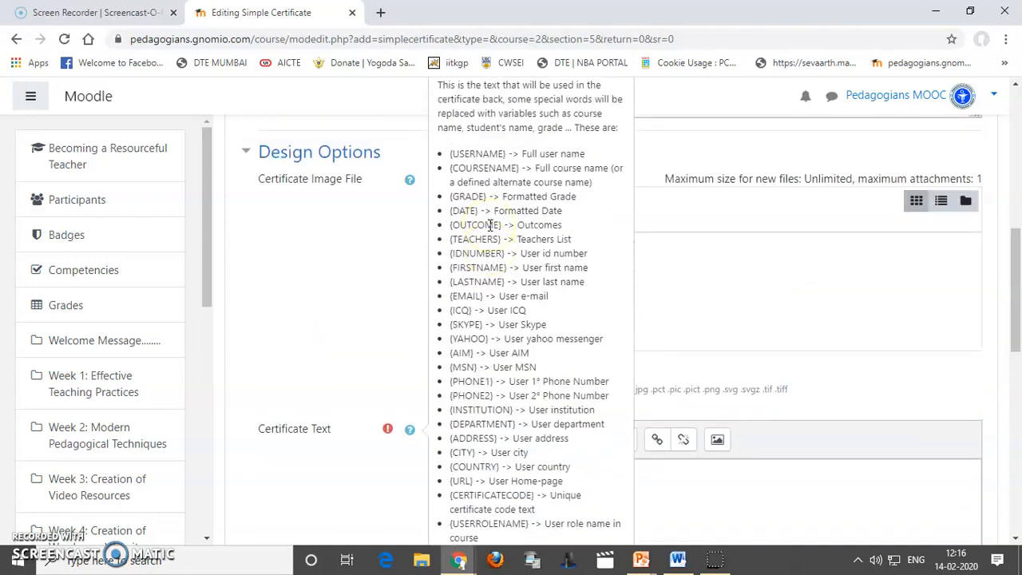
pyautogui.scroll(-1, 492, 229)
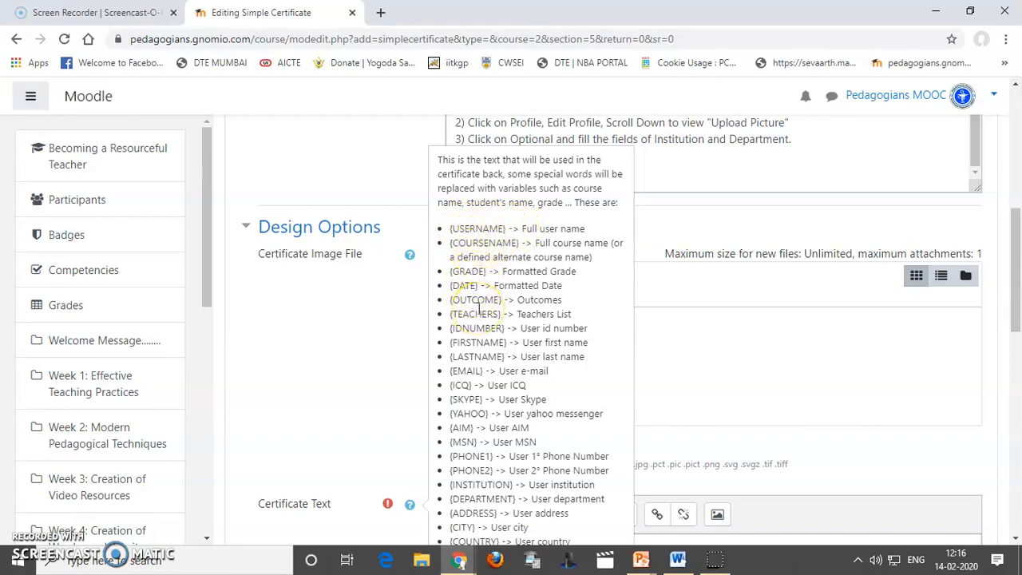
pyautogui.scroll(-4, 480, 307)
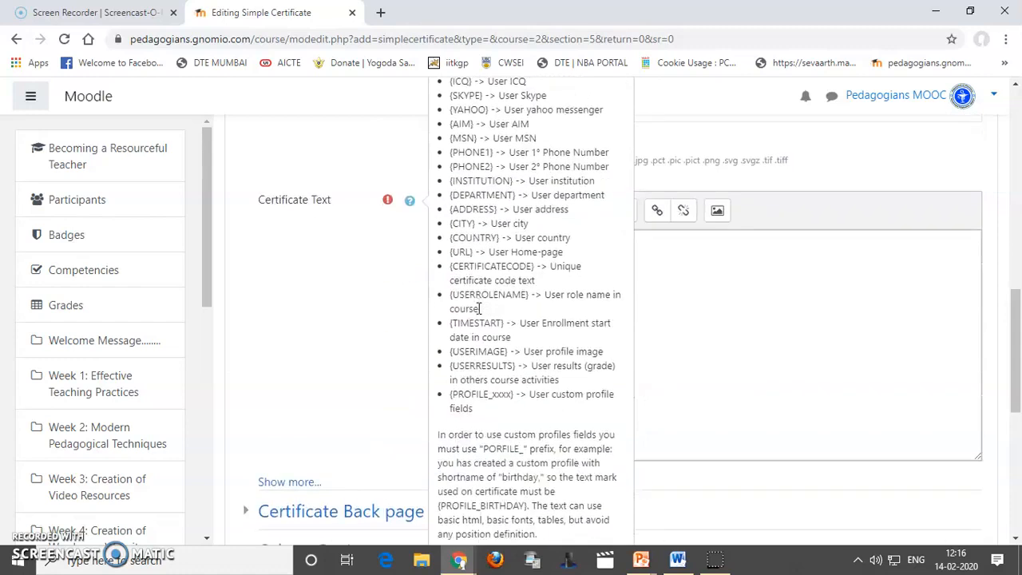
pyautogui.scroll(-1, 479, 308)
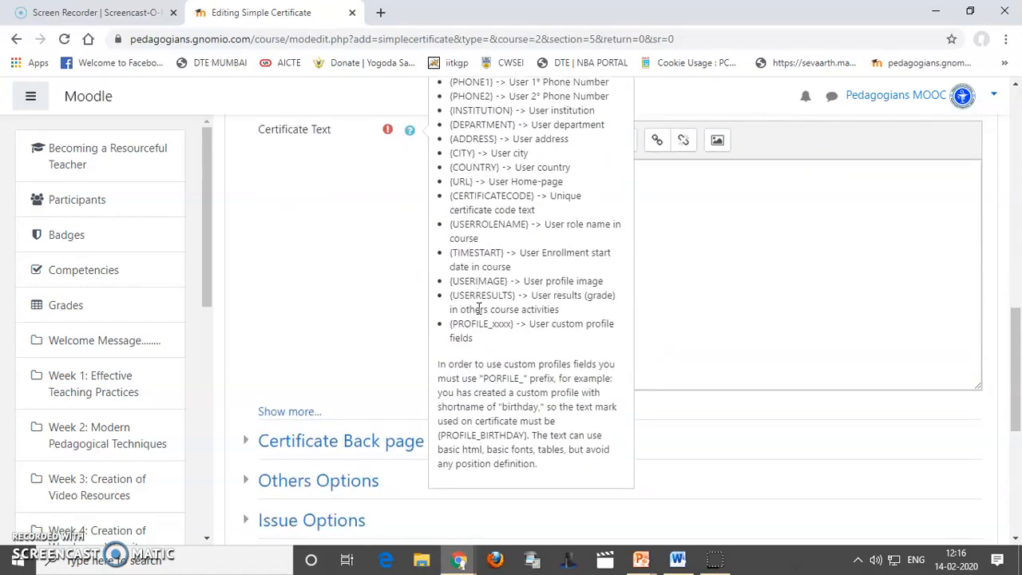
# Step: Enter "{USERIMAGE}" on the first line of the Certificate Text and "This sample certificate is awarded to {FIRSTNAME} {LASTNAME}" below it
pyautogui.click(705, 216)
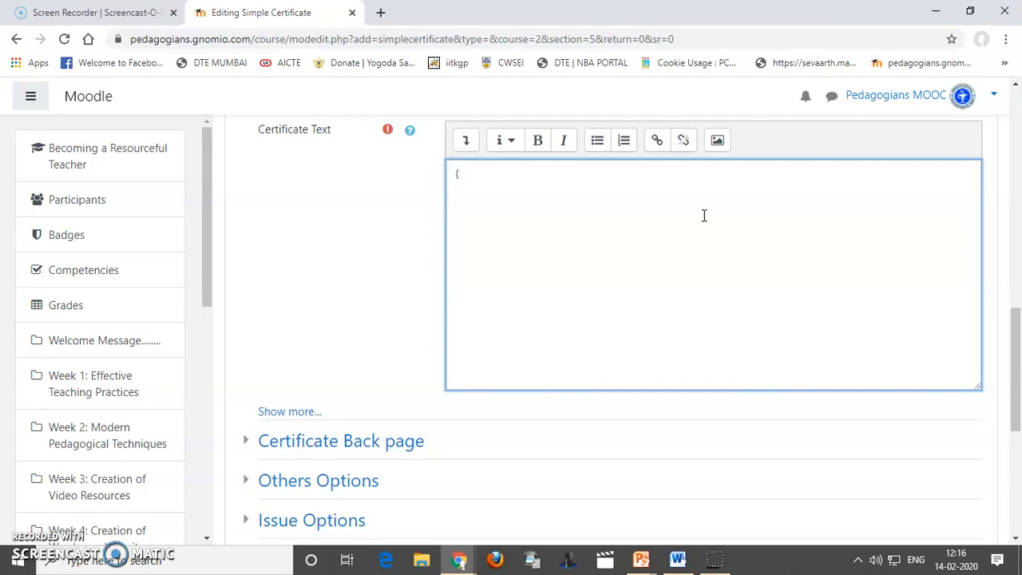
pyautogui.write('USERIMAGE')
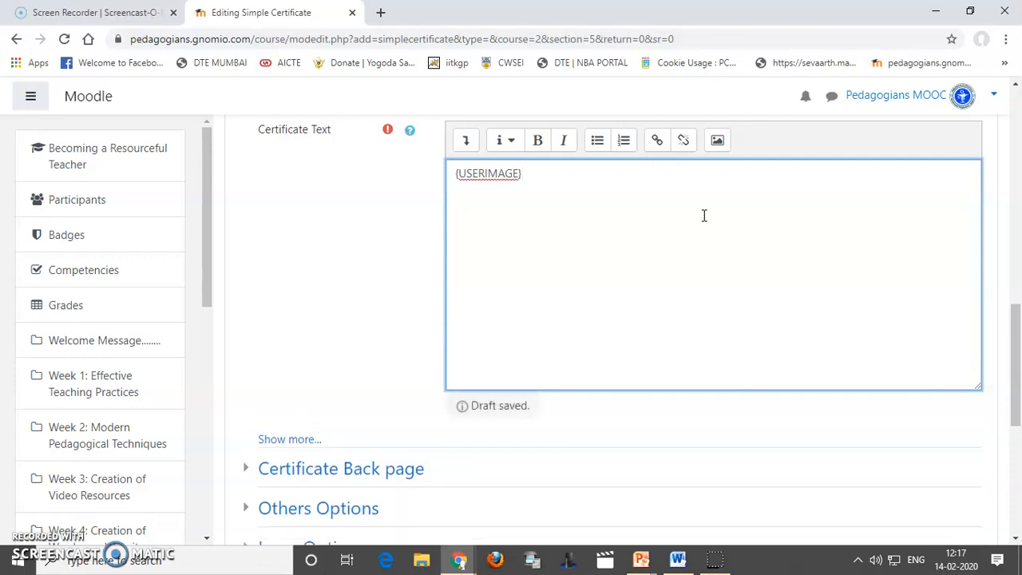
pyautogui.write('tHIS')
pyautogui.press('BackSpace')
pyautogui.press('BackSpace')
pyautogui.press('BackSpace')
pyautogui.write('his')
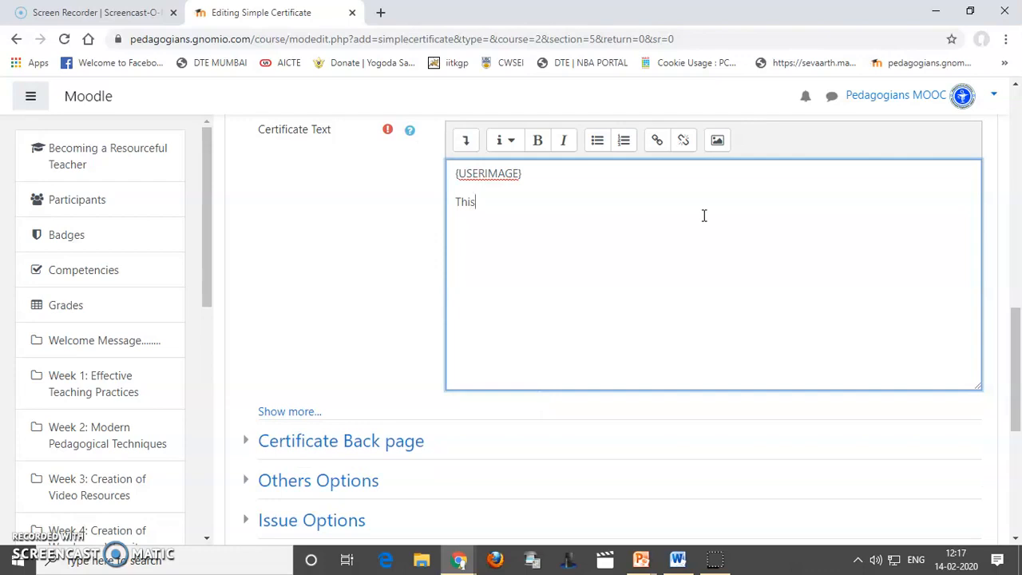
pyautogui.write(' sample certificate is awarded to')
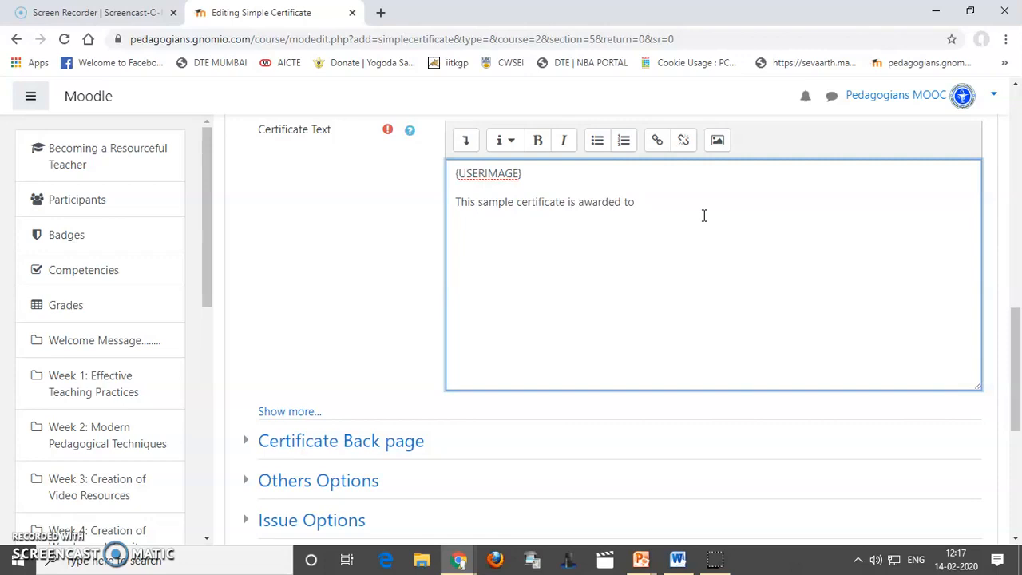
pyautogui.write(' {FIRSTNAME')
pyautogui.write('} {LAASTNAME')
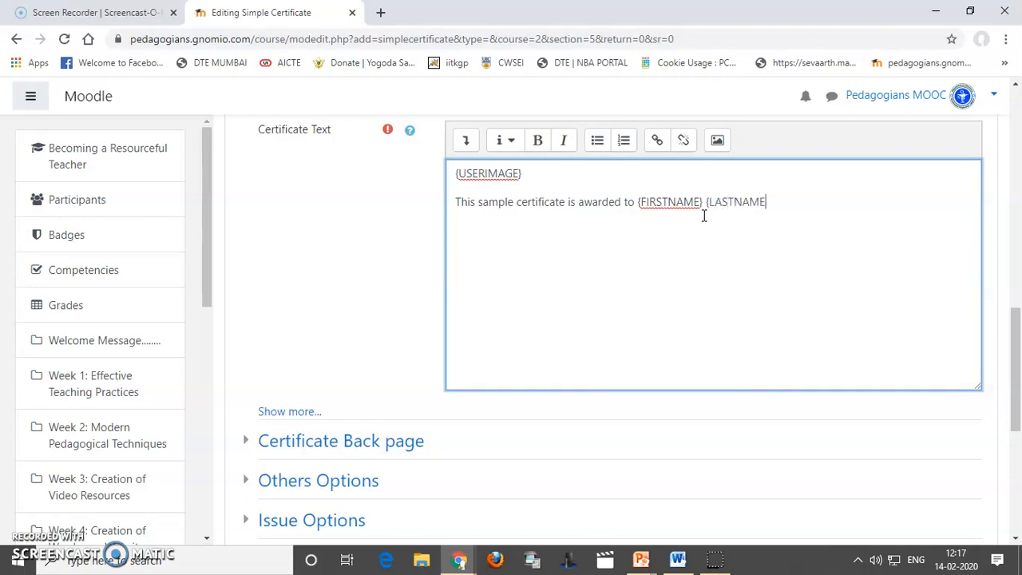
# Step: Append "from Department of {DEPARTMENT}, {INSTITUTION} for successfully completed 8 WEEK MOOC." plus lines "Date: {DATE}" and "This is just a Sample Certificate for testing purpose only."
pyautogui.write('} FROM dEPARTMENT')
pyautogui.press('BackSpace')
pyautogui.press('BackSpace')
pyautogui.press('BackSpace')
pyautogui.press('BackSpace')
pyautogui.press('BackSpace')
pyautogui.press('BackSpace')
pyautogui.press('BackSpace')
pyautogui.press('BackSpace')
pyautogui.press('BackSpace')
pyautogui.press('BackSpace')
pyautogui.press('BackSpace')
pyautogui.press('BackSpace')
pyautogui.press('BackSpace')
pyautogui.press('BackSpace')
pyautogui.press('BackSpace')
pyautogui.write('from Department of {DEPARTMENT}, {INSTITUTION} for successfully completed 8 WEEK MOOC.')
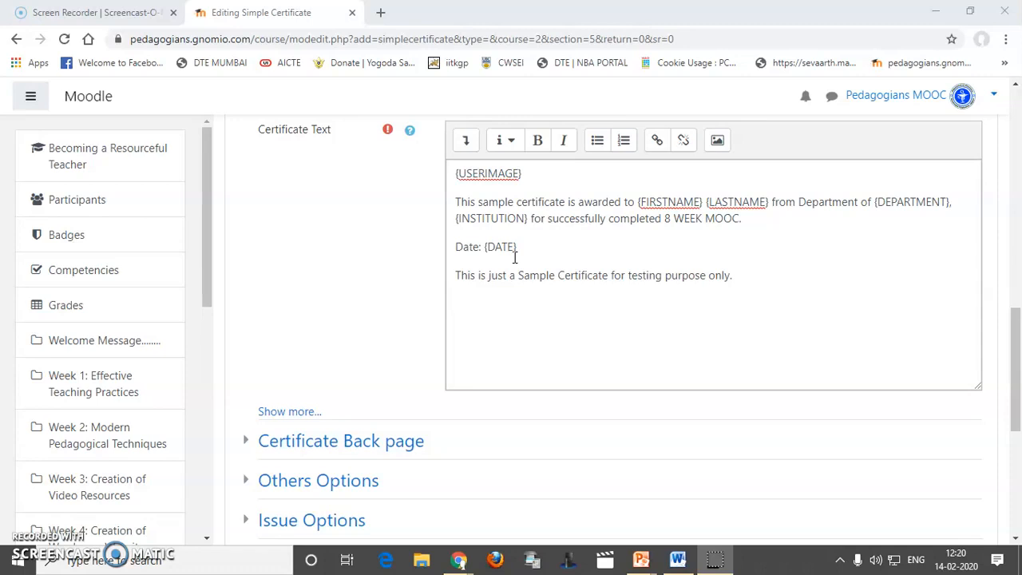
# Step: Show the additional design options and set the certificate text's horizontal position to 20 and vertical position to 90
pyautogui.click(283, 412)
pyautogui.scroll(-3, 283, 417)
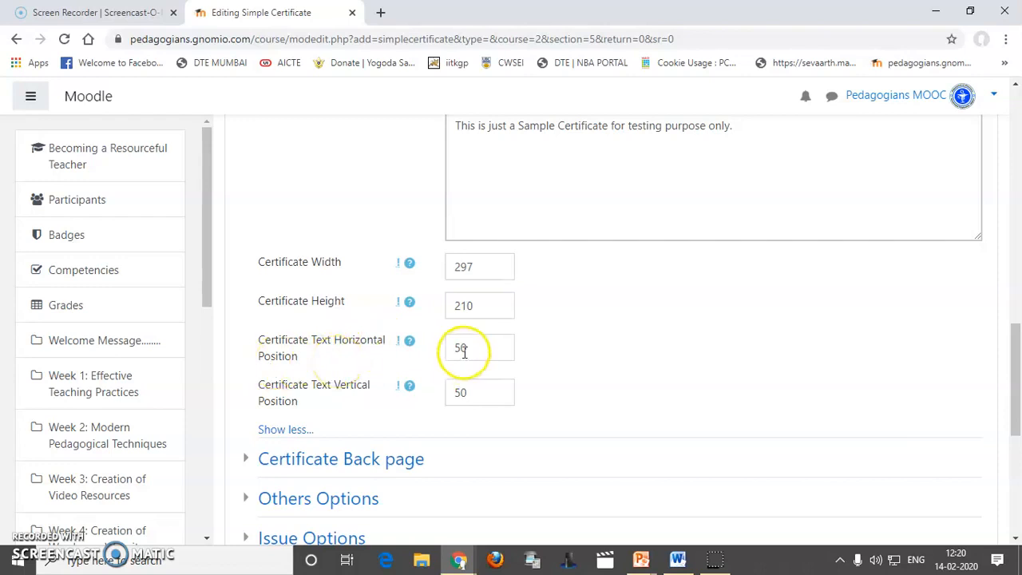
pyautogui.moveTo(463, 349); pyautogui.dragTo(448, 347)
pyautogui.write('20')
pyautogui.press('Tab')
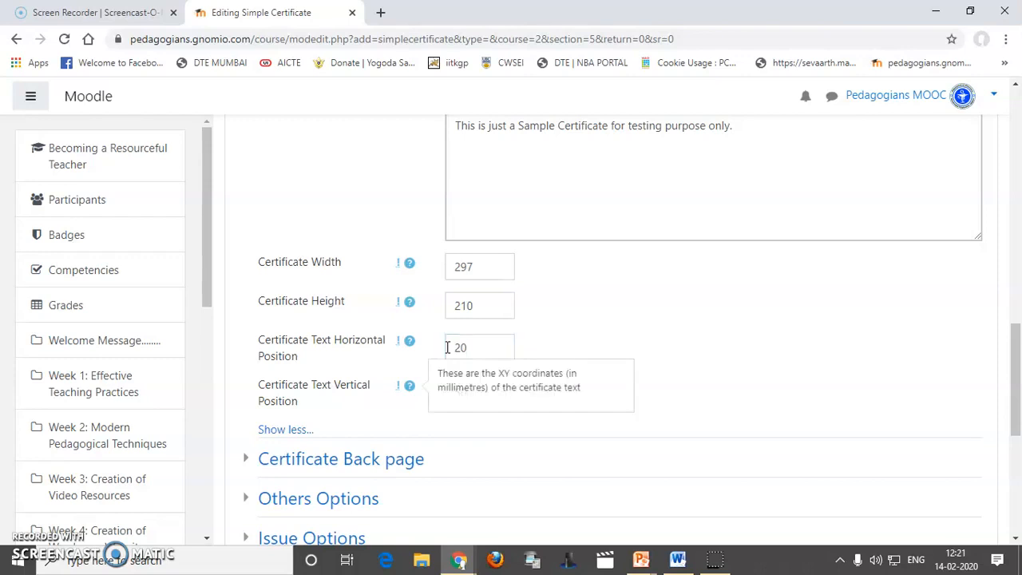
pyautogui.press('Tab')
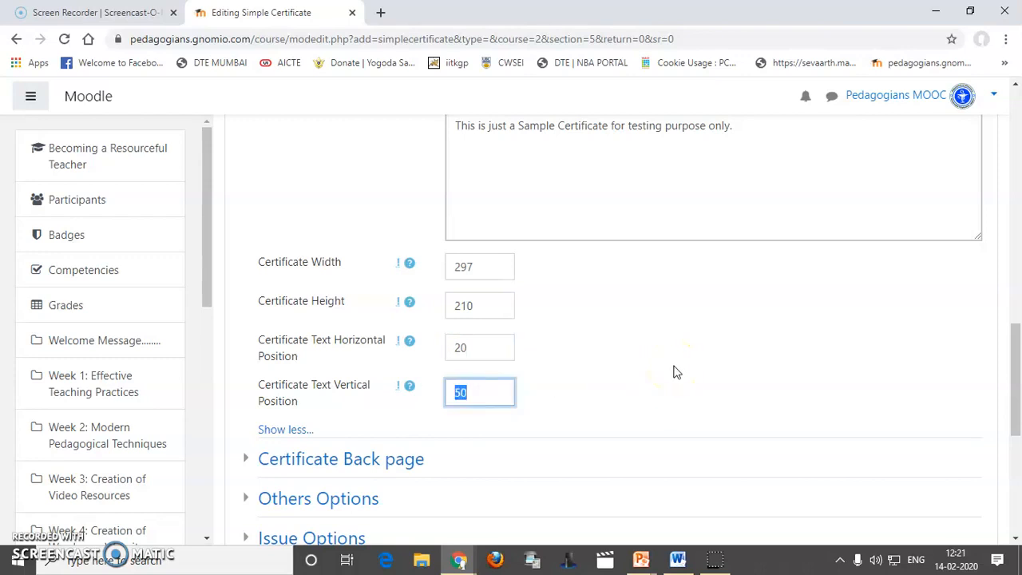
pyautogui.write('90')
# Step: Expand the Certificate Back page section and review its image, text and text position settings
pyautogui.scroll(-3, 673, 372)
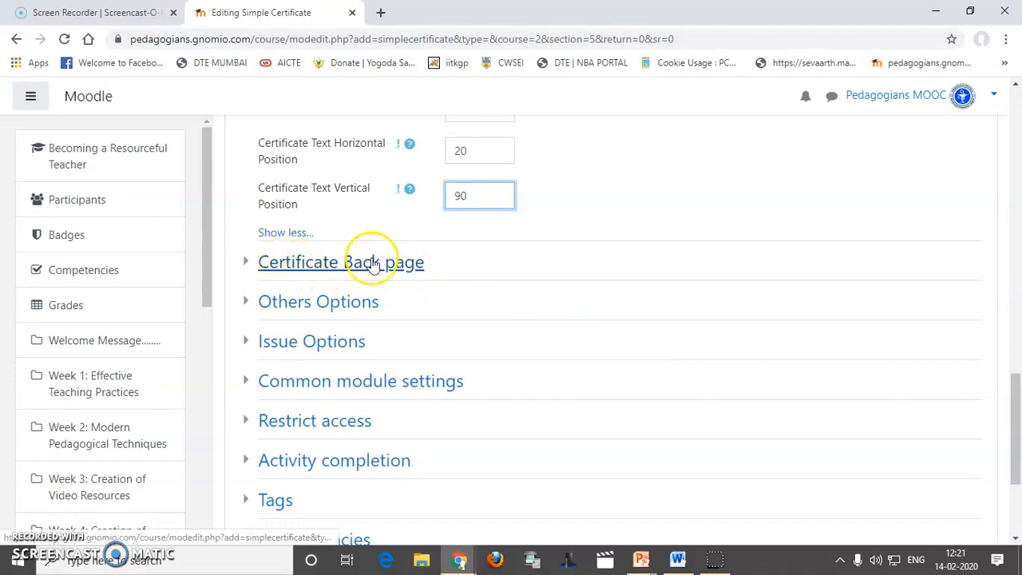
pyautogui.click(339, 264)
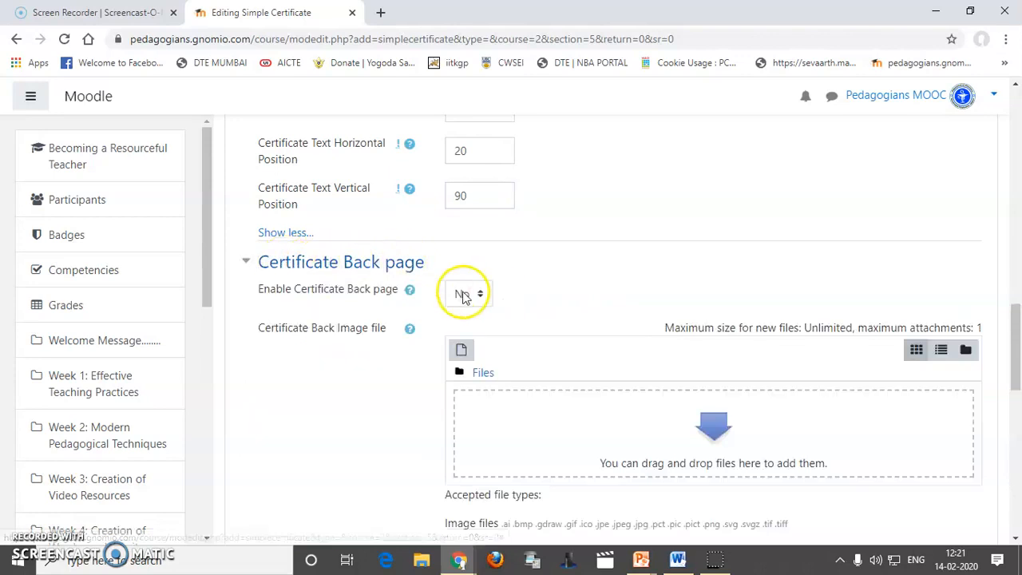
pyautogui.scroll(-1, 456, 210)
pyautogui.scroll(-2, 345, 319)
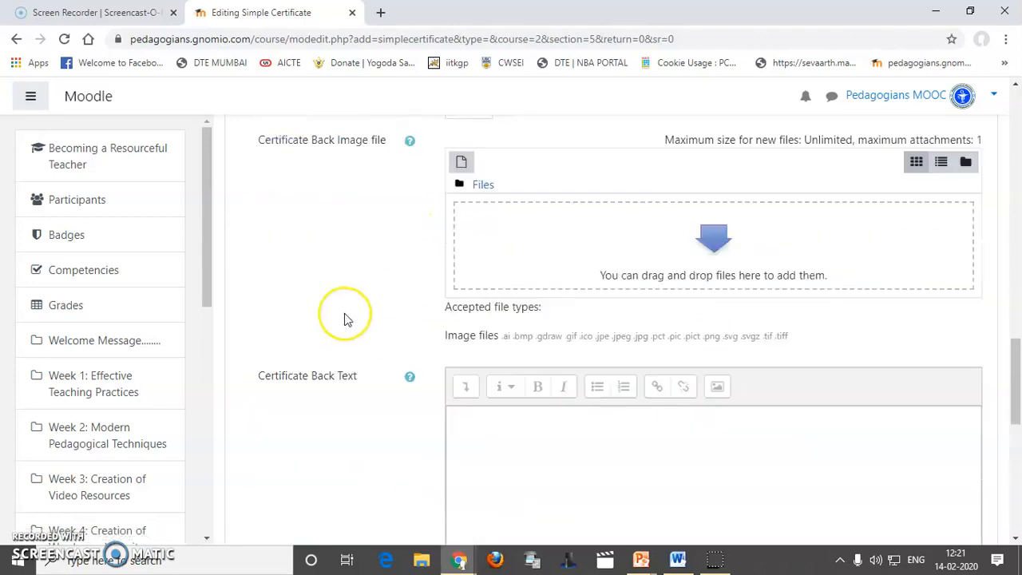
pyautogui.scroll(-4, 345, 319)
pyautogui.click(296, 321)
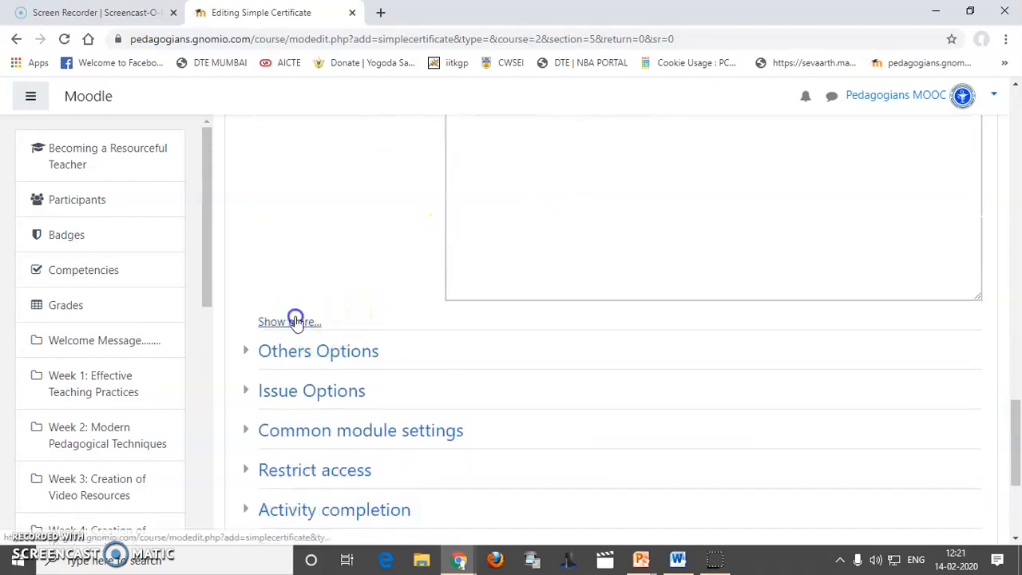
pyautogui.scroll(-1, 342, 318)
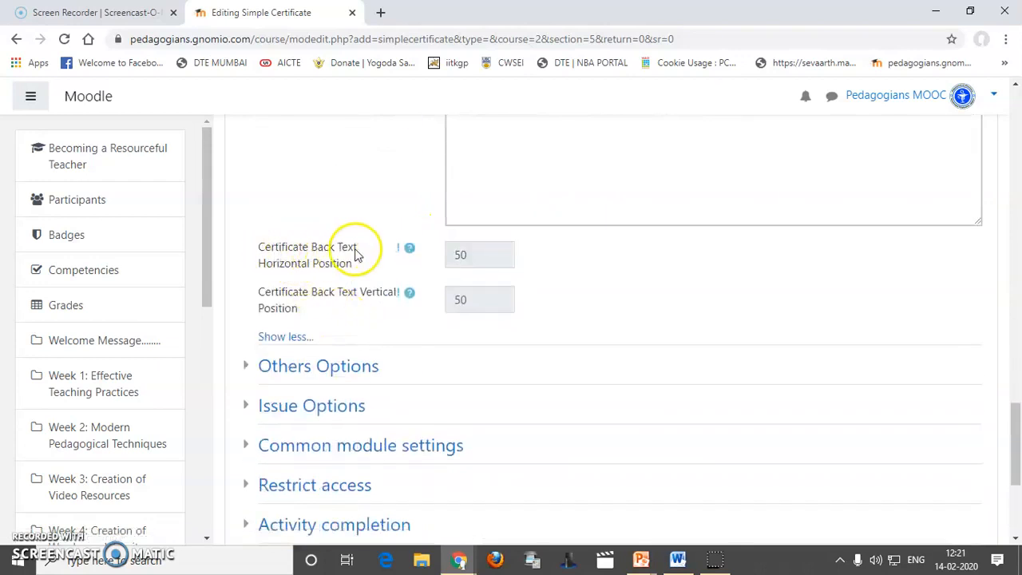
# Step: Expand the Others Options section, check the Print Date setting, and set Print Certificate QR Code to No
pyautogui.scroll(-2, 338, 337)
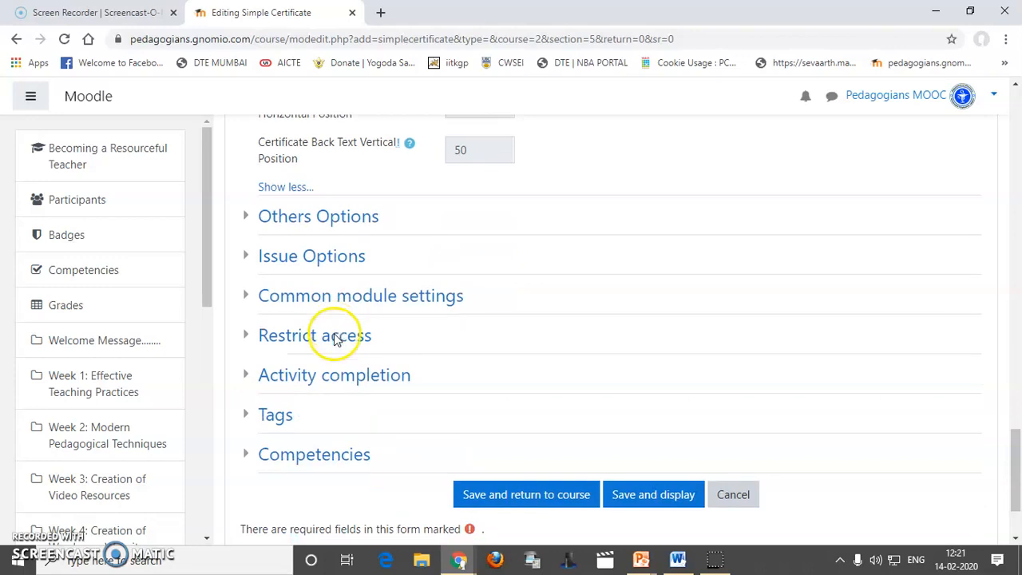
pyautogui.click(316, 223)
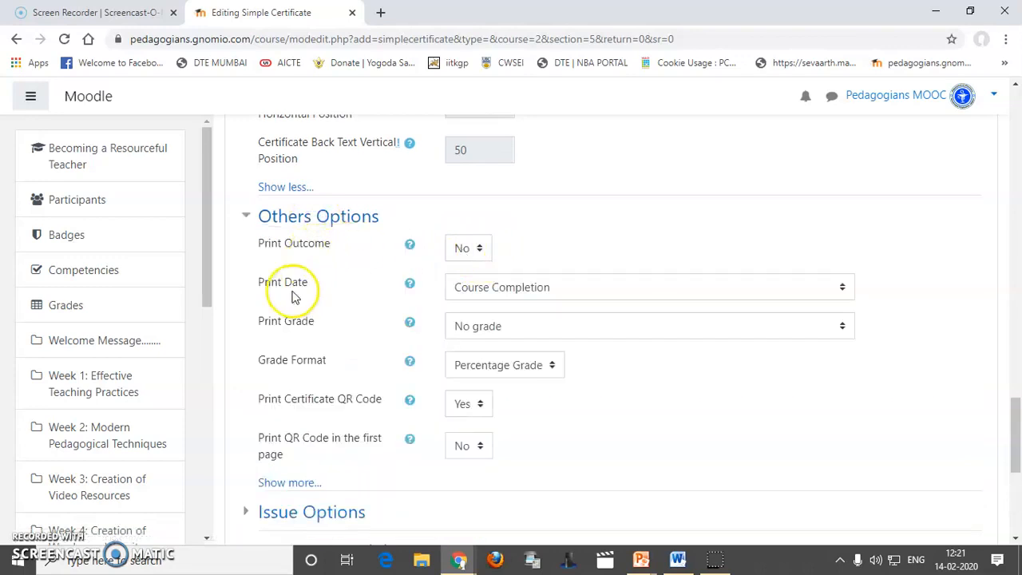
pyautogui.click(525, 287)
pyautogui.click(524, 287)
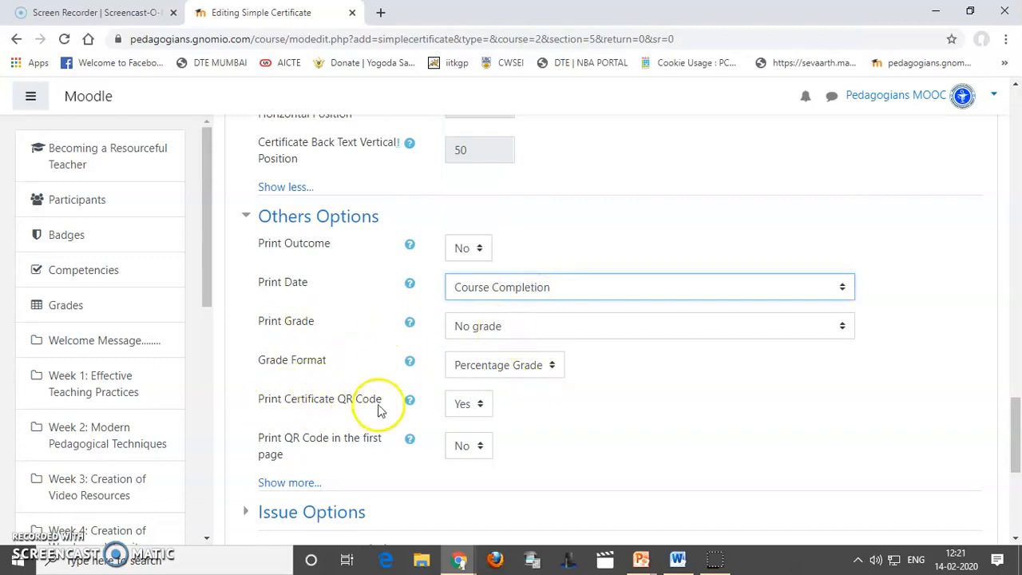
pyautogui.click(468, 403)
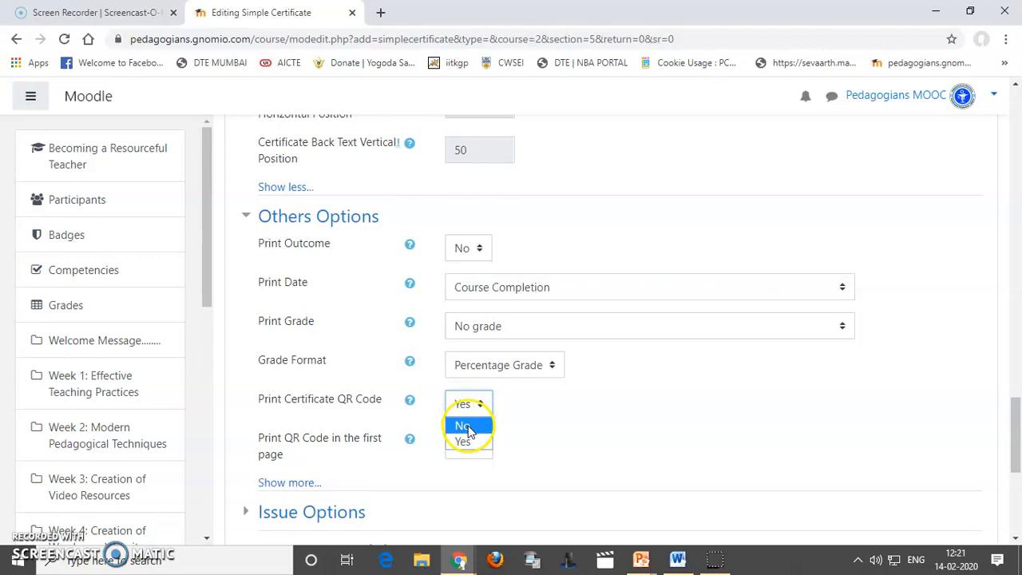
pyautogui.click(468, 429)
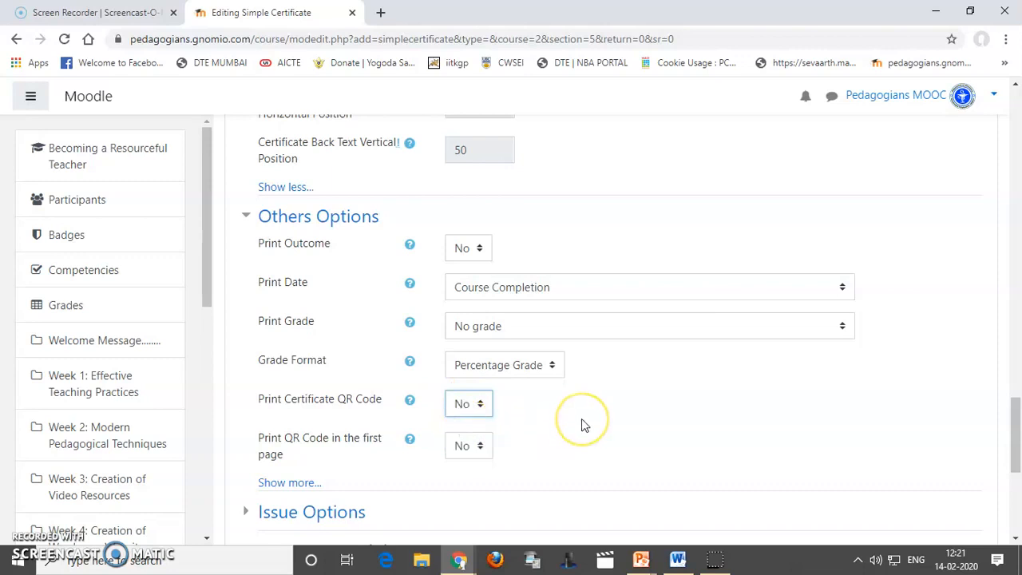
# Step: Expand the Issue Options section to review its email and delivery settings
pyautogui.scroll(-1, 584, 425)
pyautogui.scroll(-2, 583, 424)
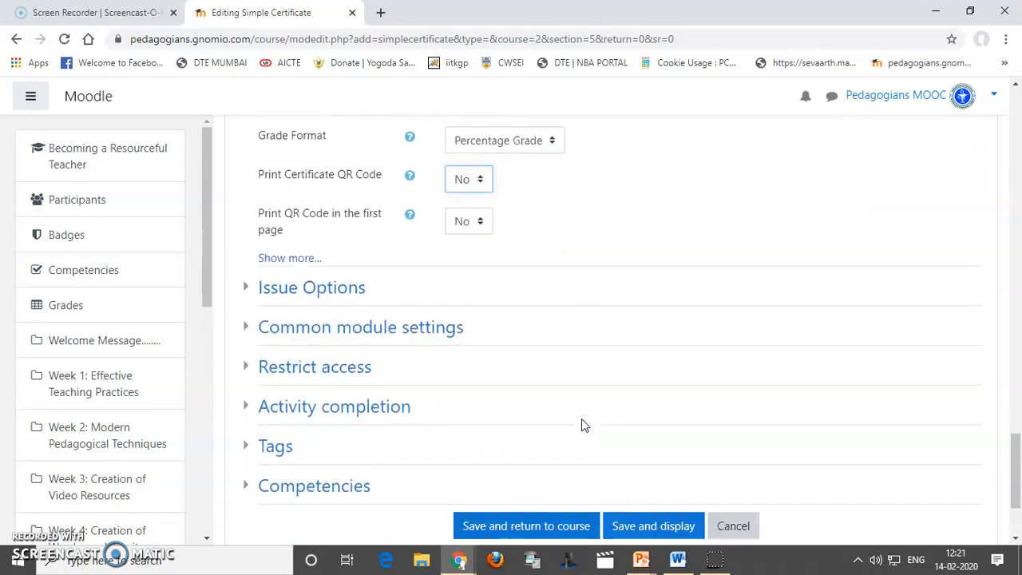
pyautogui.click(274, 288)
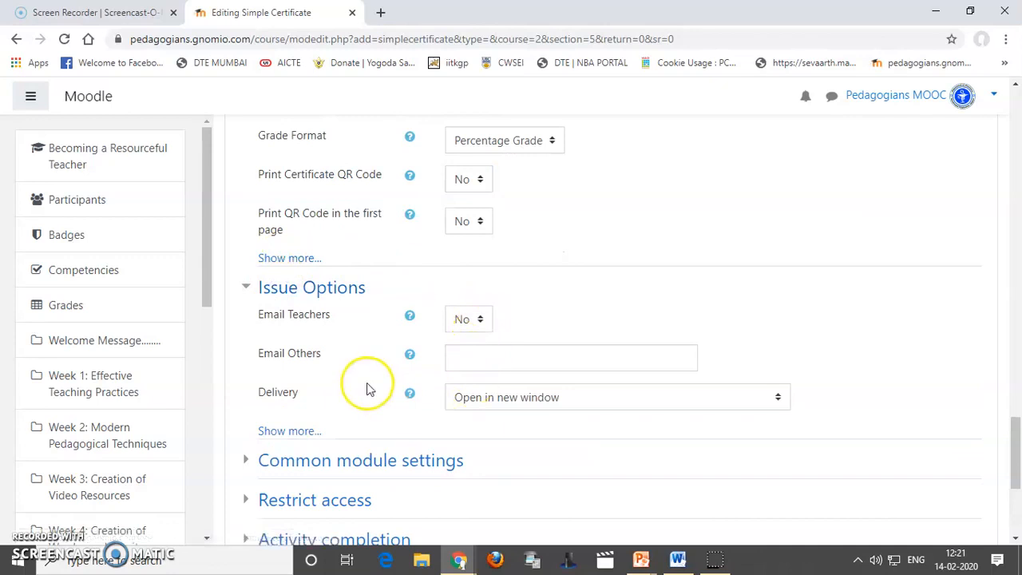
# Step: Add an access restriction requiring the activity "Assignment Week 5: Creation of own Gnomio Moodle Course" to be marked complete
pyautogui.scroll(-2, 375, 353)
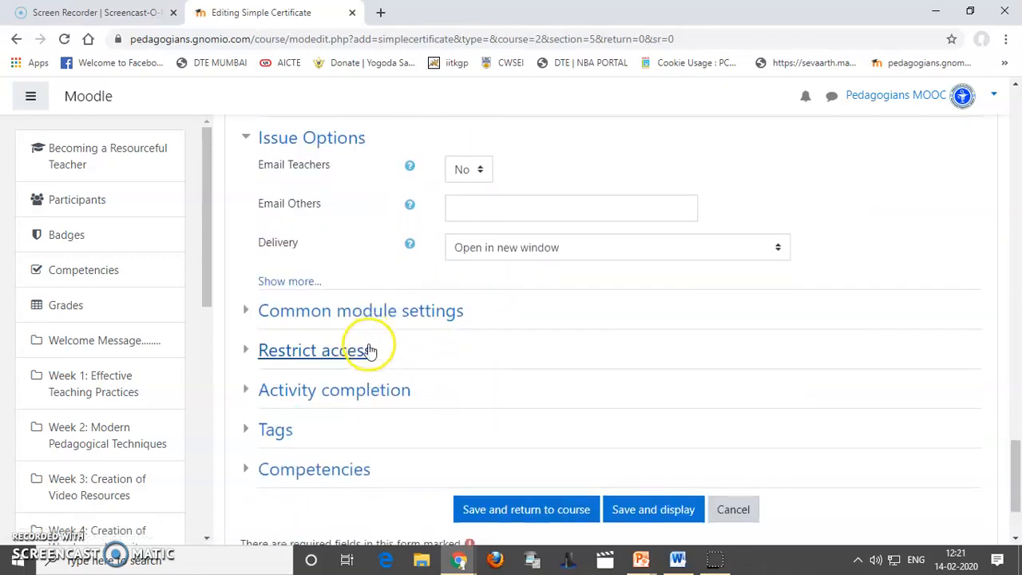
pyautogui.click(328, 351)
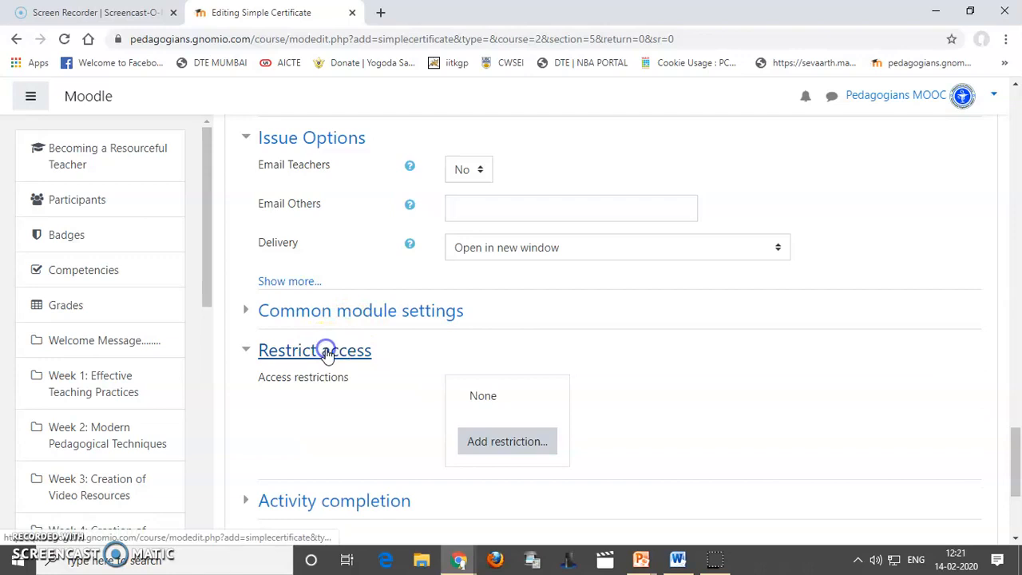
pyautogui.scroll(-2, 520, 372)
pyautogui.click(507, 294)
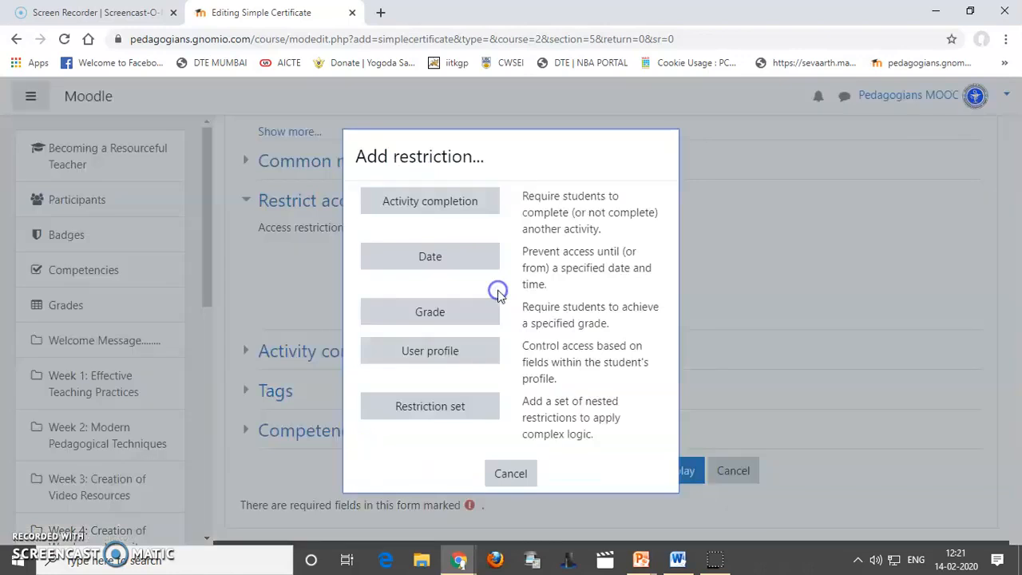
pyautogui.click(429, 204)
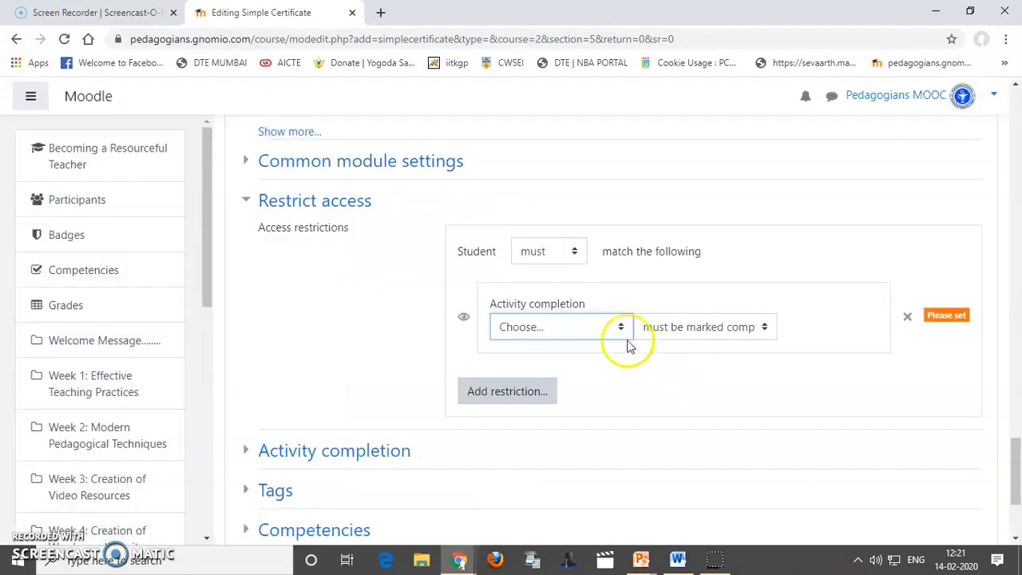
pyautogui.click(615, 327)
pyautogui.scroll(-10, 621, 250)
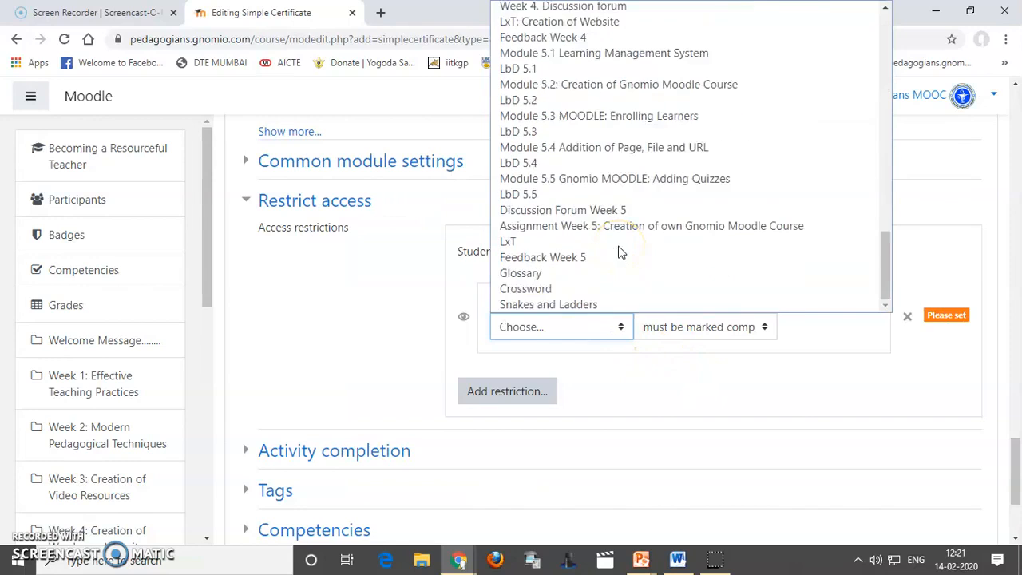
pyautogui.scroll(2, 589, 228)
pyautogui.scroll(-4, 581, 232)
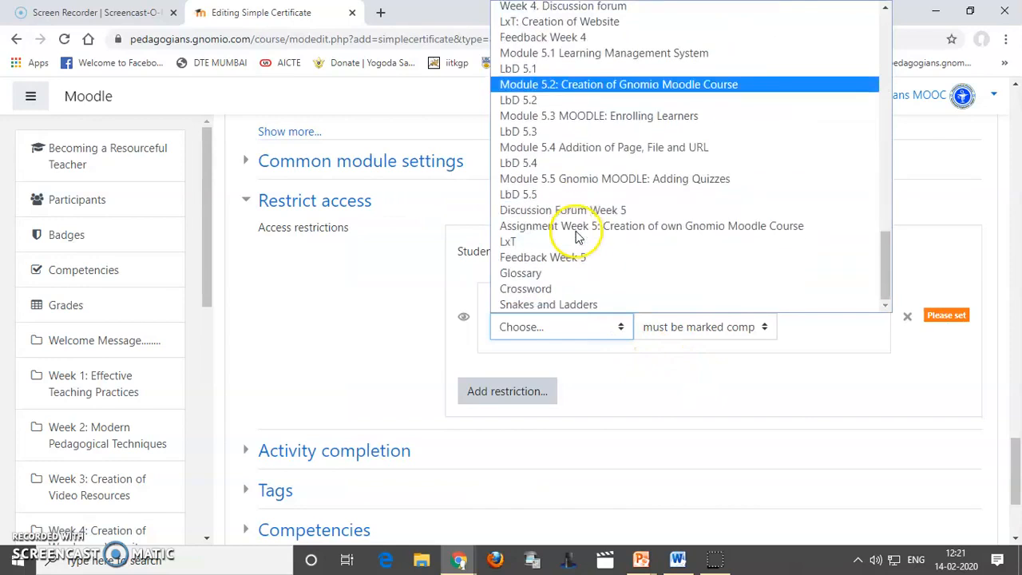
pyautogui.click(557, 229)
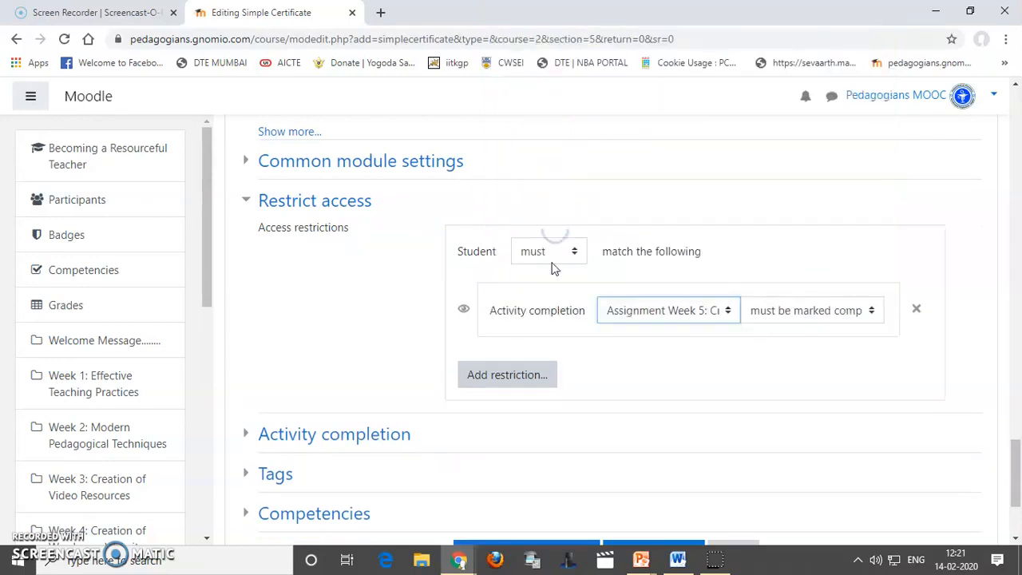
# Step: In the Activity completion settings, set completion tracking to "Show activity as complete when conditions are met"
pyautogui.scroll(-1, 331, 433)
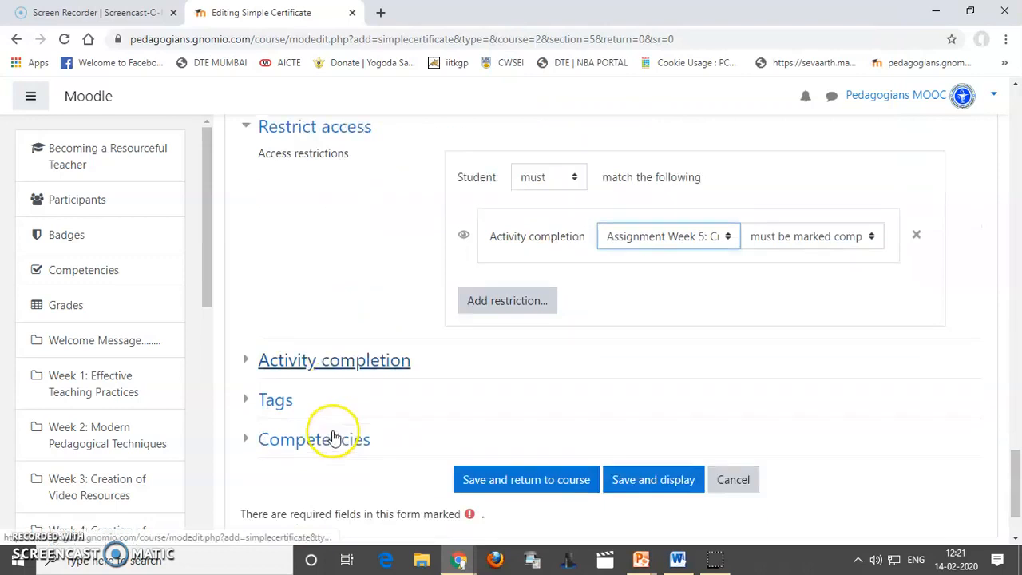
pyautogui.click(341, 361)
pyautogui.scroll(-2, 376, 344)
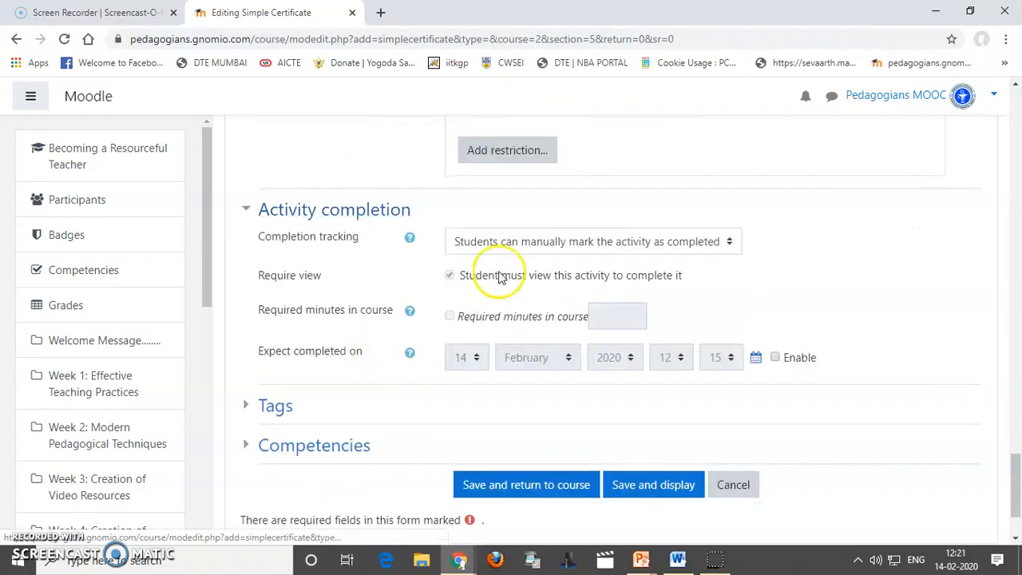
pyautogui.click(730, 242)
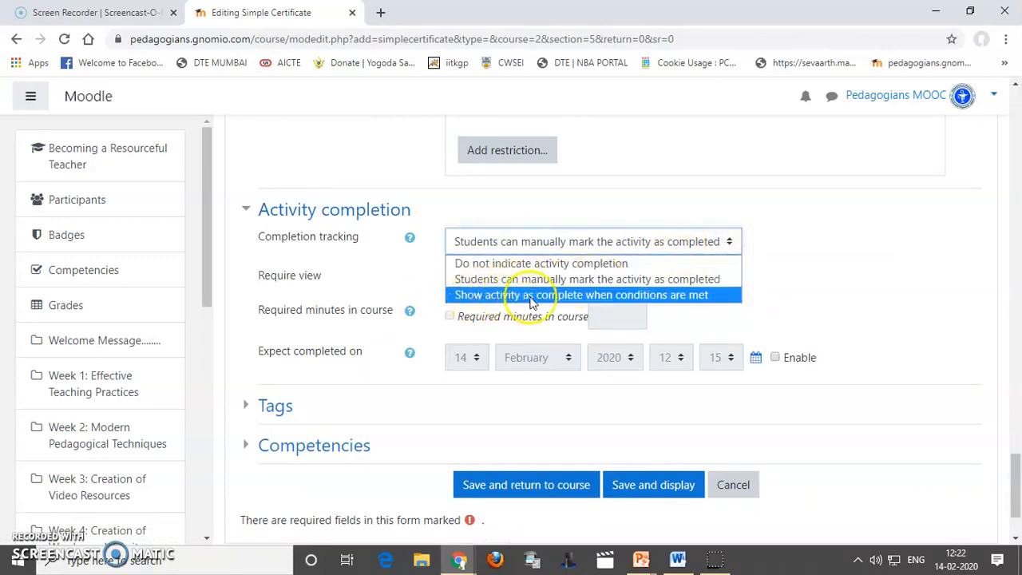
pyautogui.click(639, 295)
# Step: Save and display the certificate activity, then generate the test certificate to check its layout and close its window
pyautogui.scroll(-3, 551, 299)
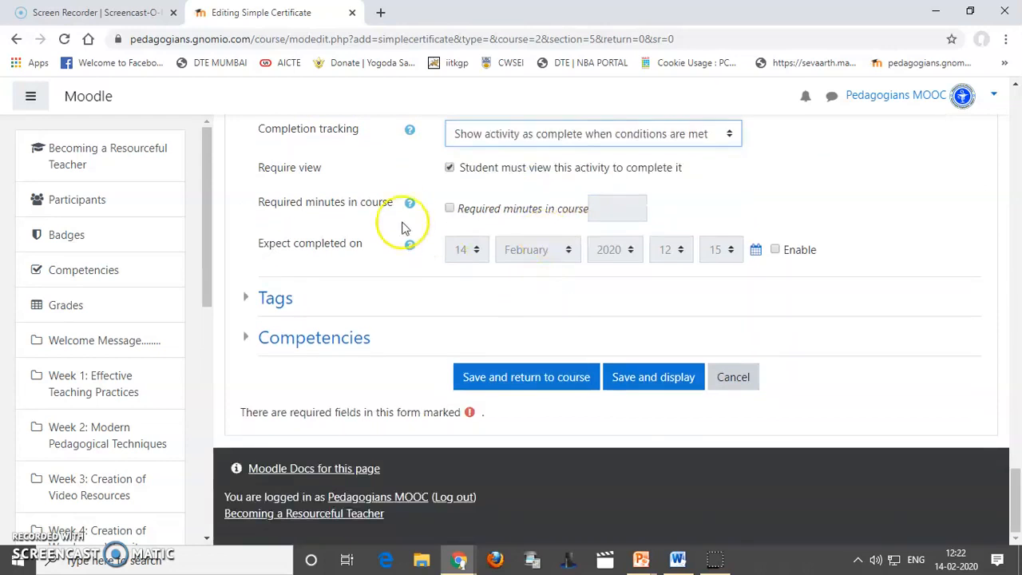
pyautogui.click(639, 382)
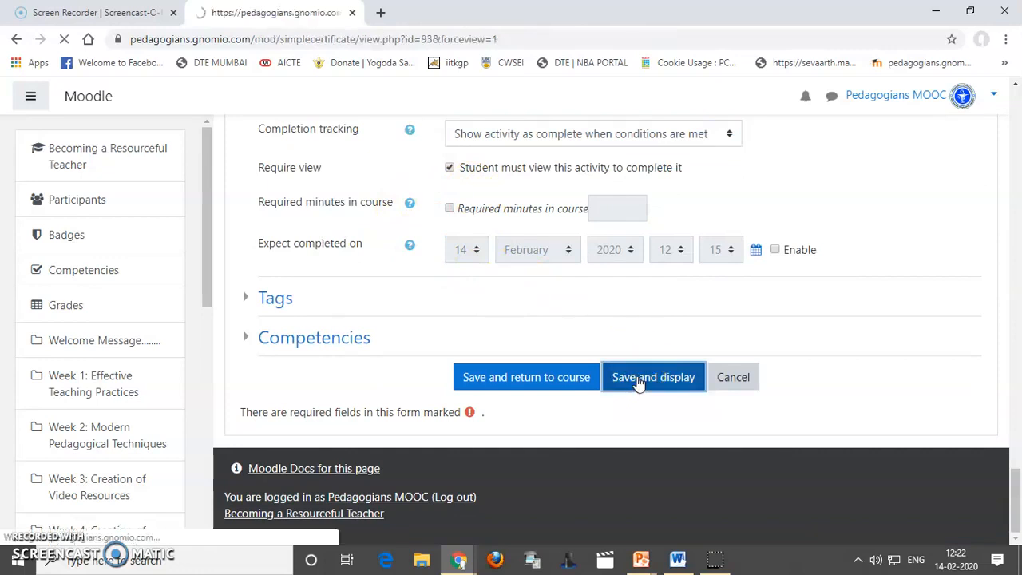
pyautogui.scroll(-2, 554, 342)
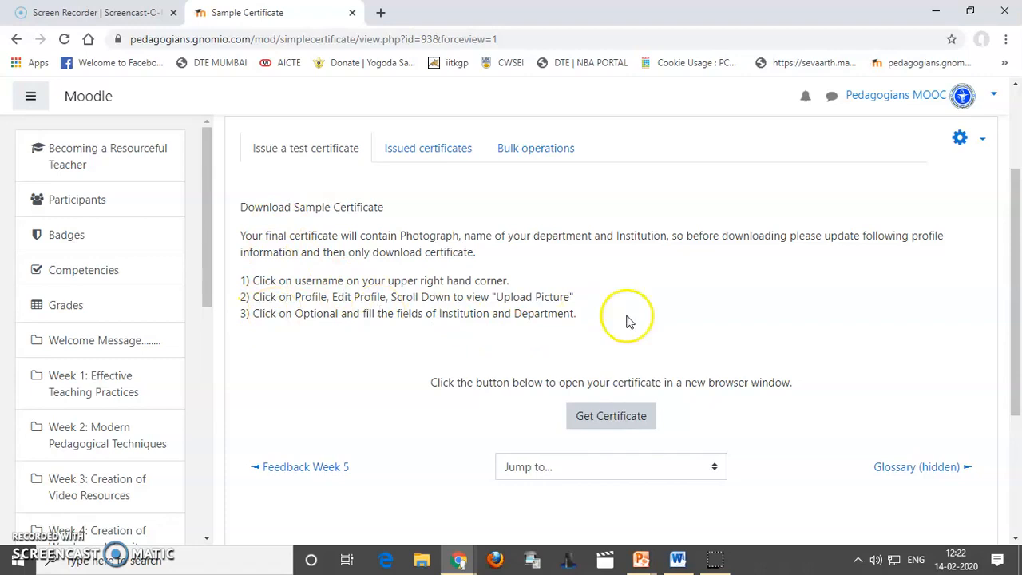
pyautogui.click(608, 420)
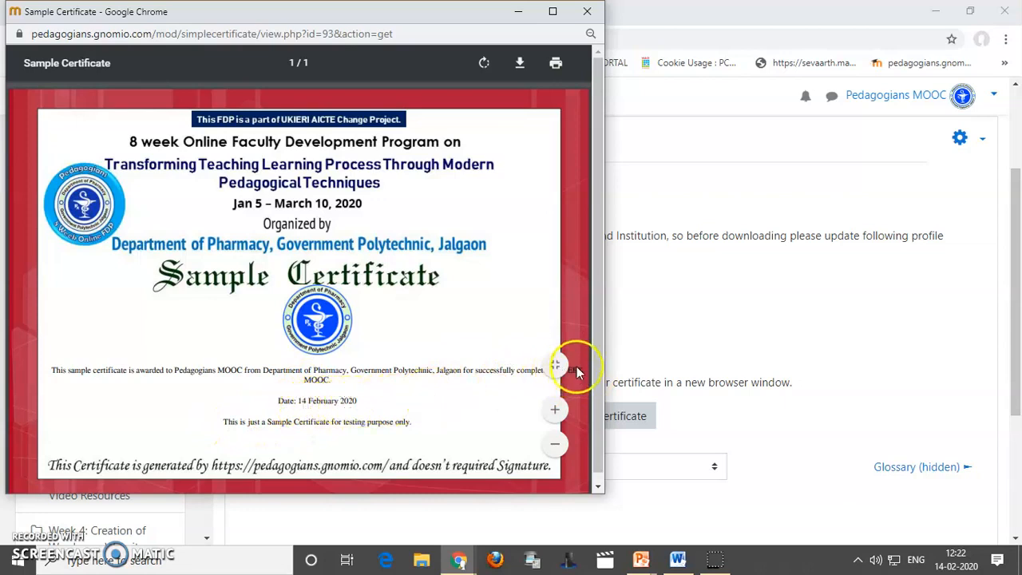
pyautogui.click(589, 14)
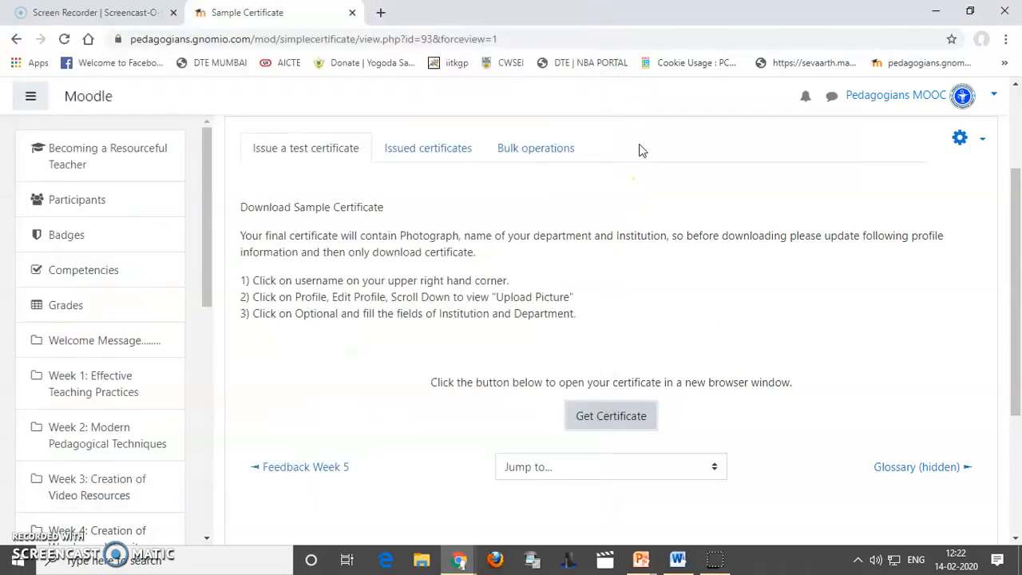
# Step: Edit the certificate's settings to start a new line before {INSTITUTION} in the Certificate Text, then save and display the activity
pyautogui.click(978, 141)
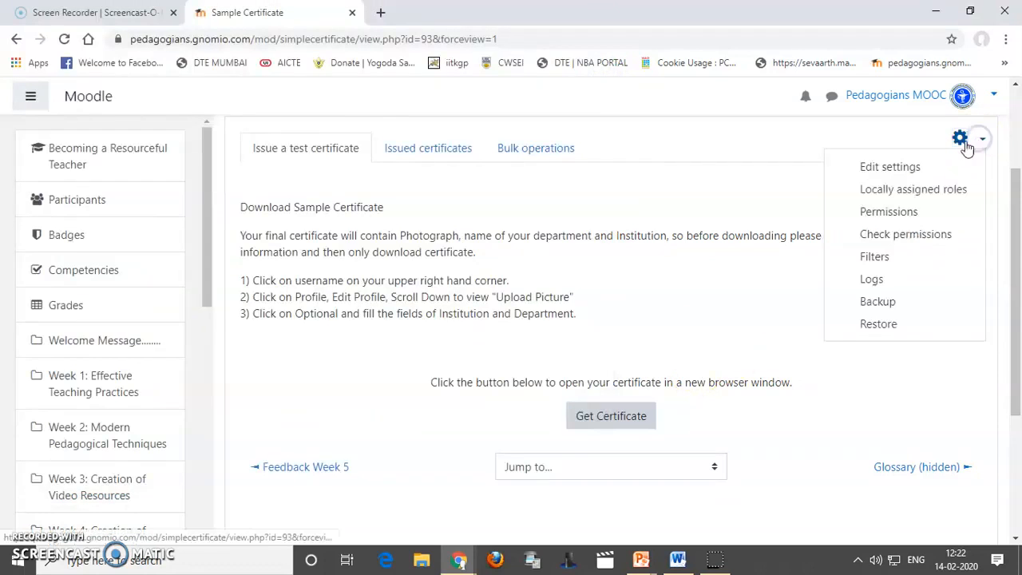
pyautogui.click(894, 169)
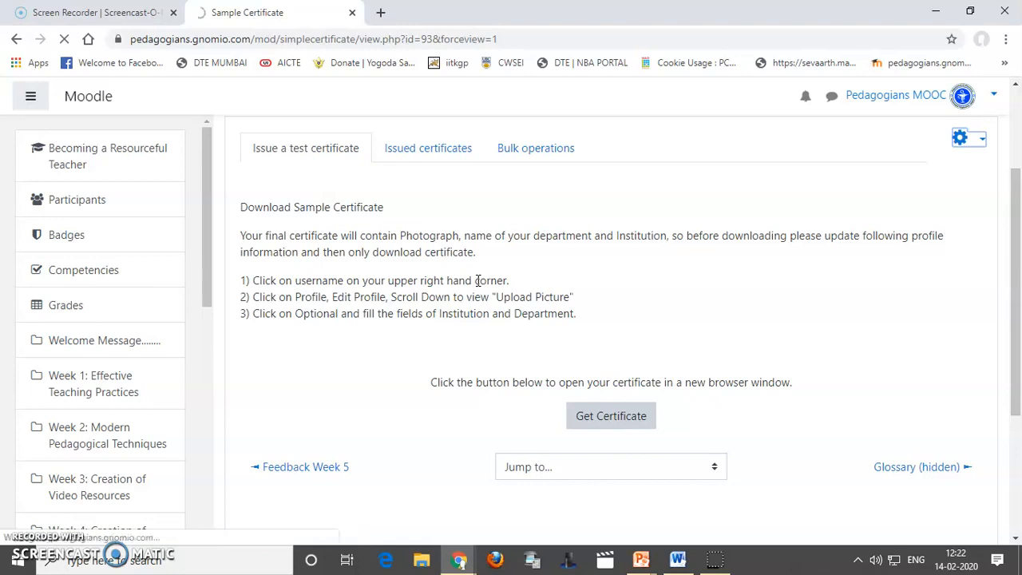
pyautogui.scroll(-6, 543, 372)
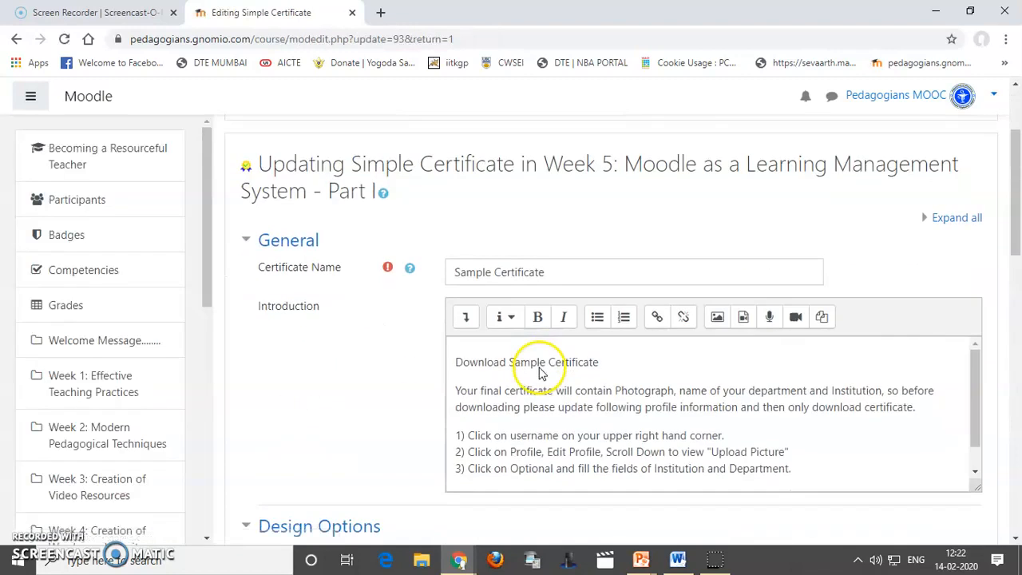
pyautogui.scroll(-3, 551, 387)
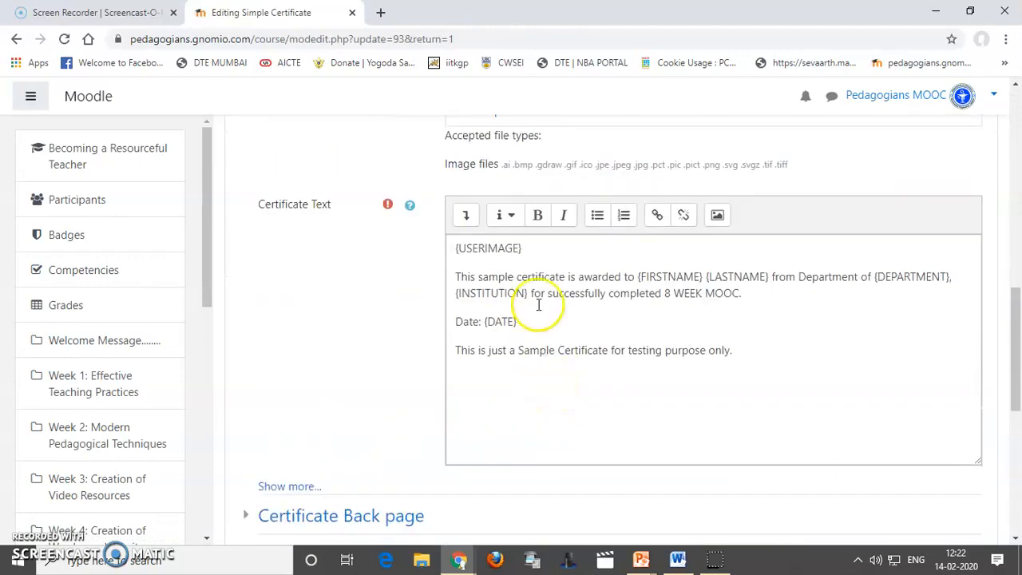
pyautogui.click(962, 279)
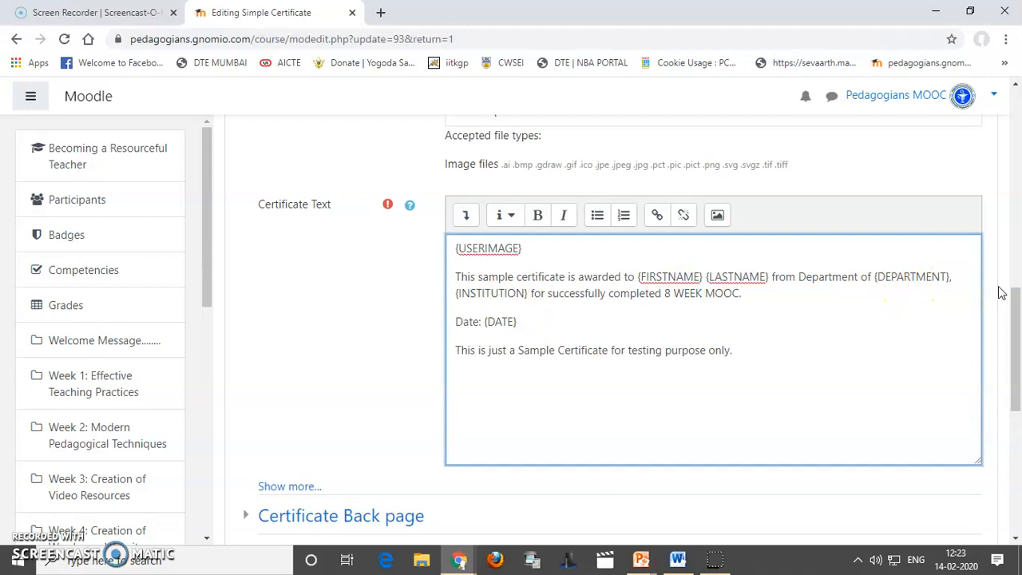
pyautogui.press('Return')
pyautogui.press('Delete')
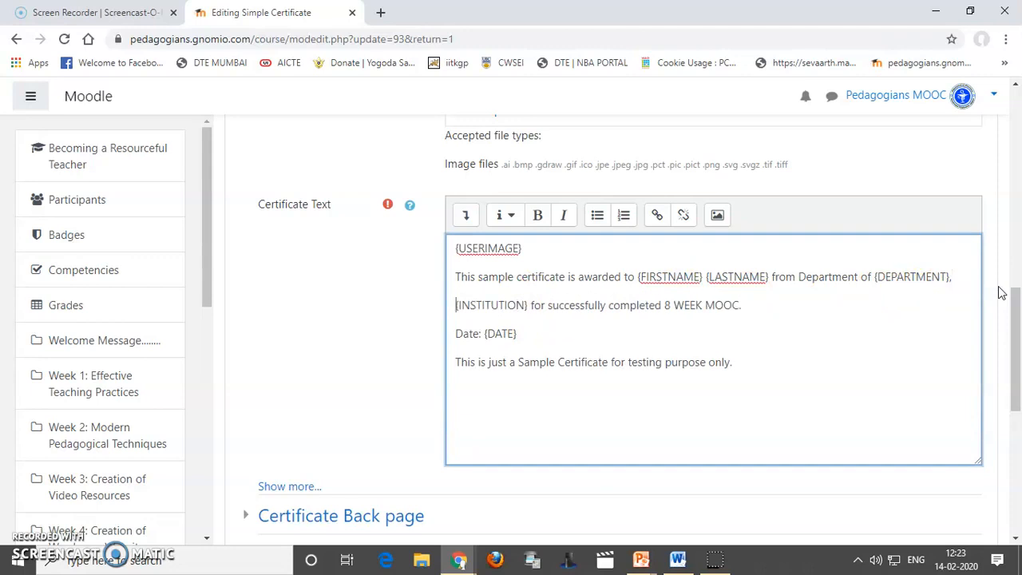
pyautogui.scroll(-6, 612, 342)
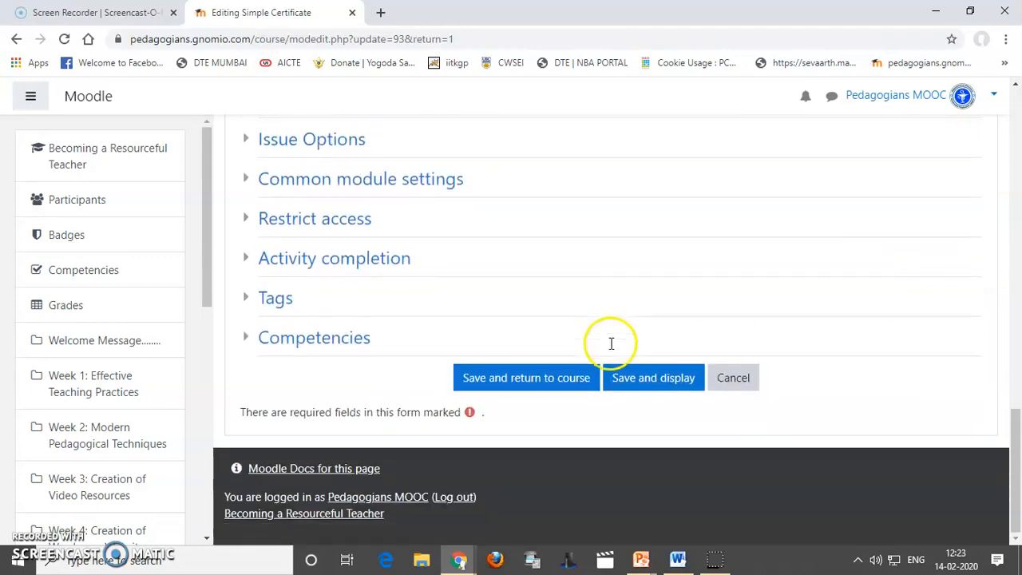
pyautogui.click(632, 380)
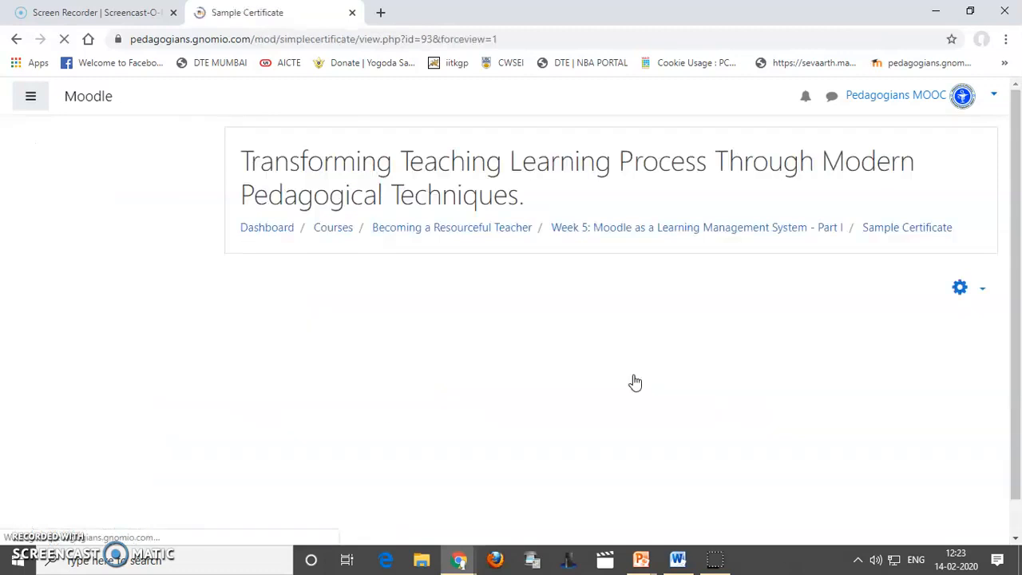
# Step: Generate the test certificate again to check the text's line break, then close its window
pyautogui.scroll(-3, 611, 365)
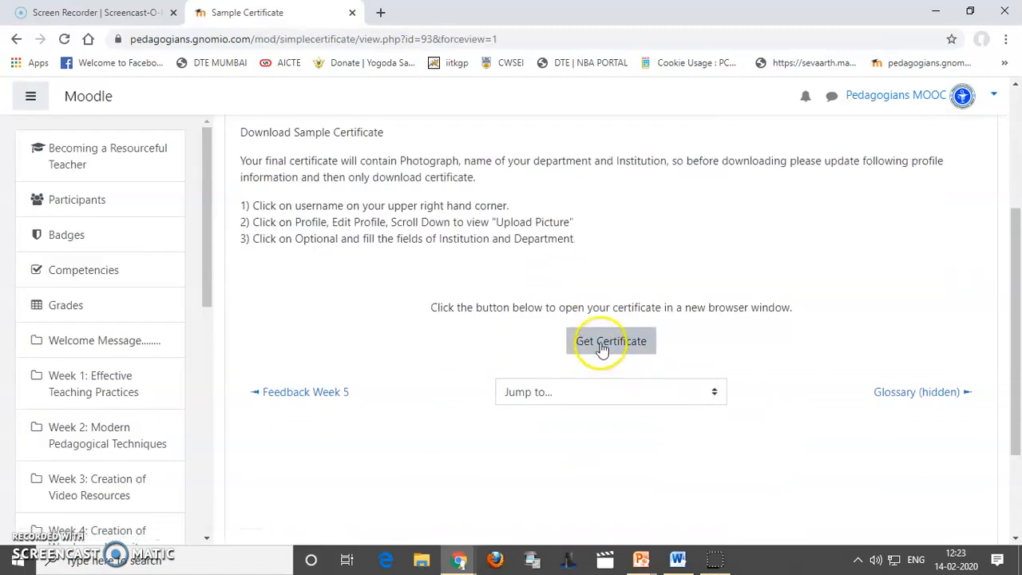
pyautogui.click(601, 342)
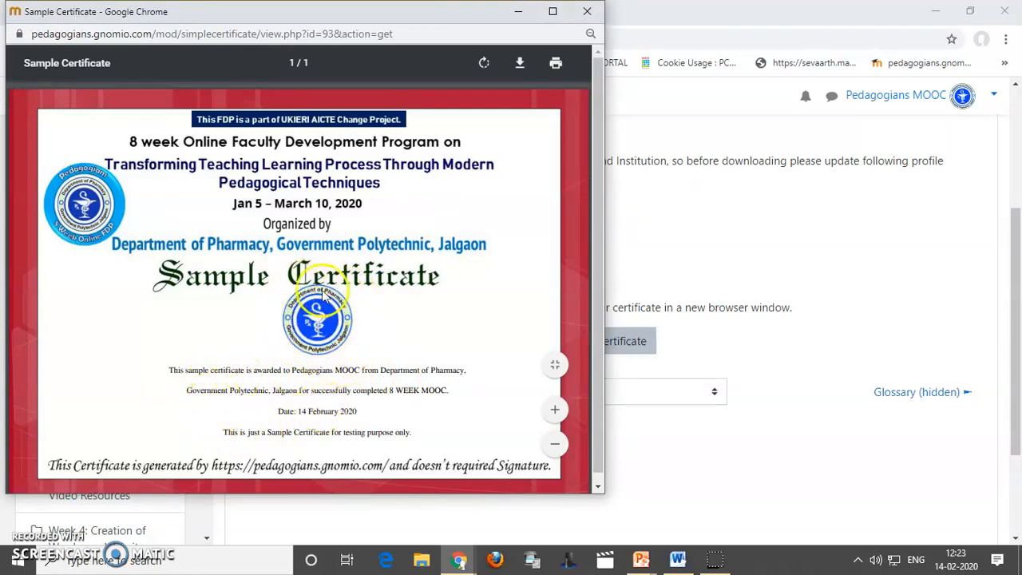
pyautogui.click(588, 12)
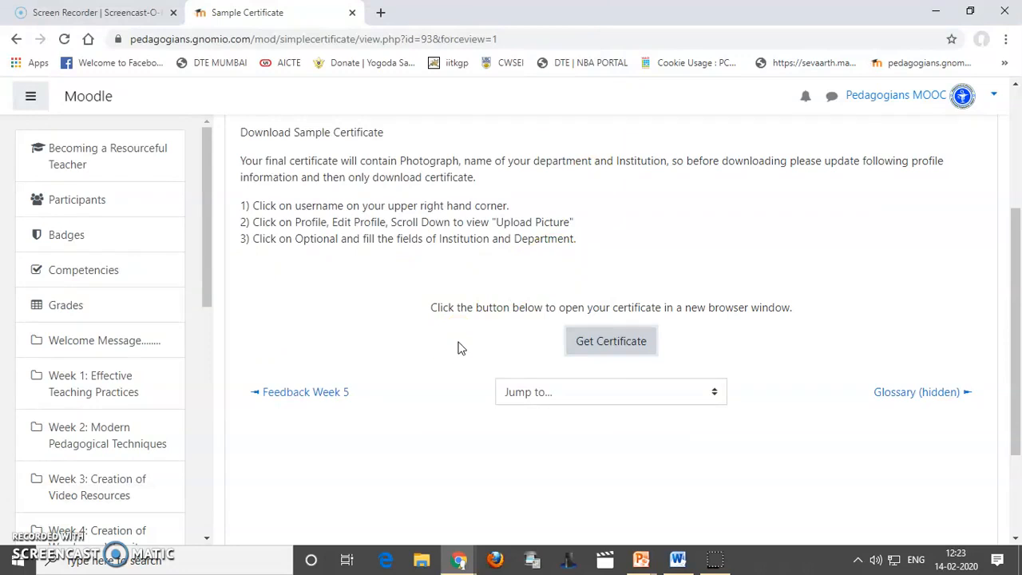
# Step: Return to the Week 5 section of the course and examine the Sample Certificate entry and its access restriction
pyautogui.scroll(-2, 455, 347)
pyautogui.scroll(1, 455, 347)
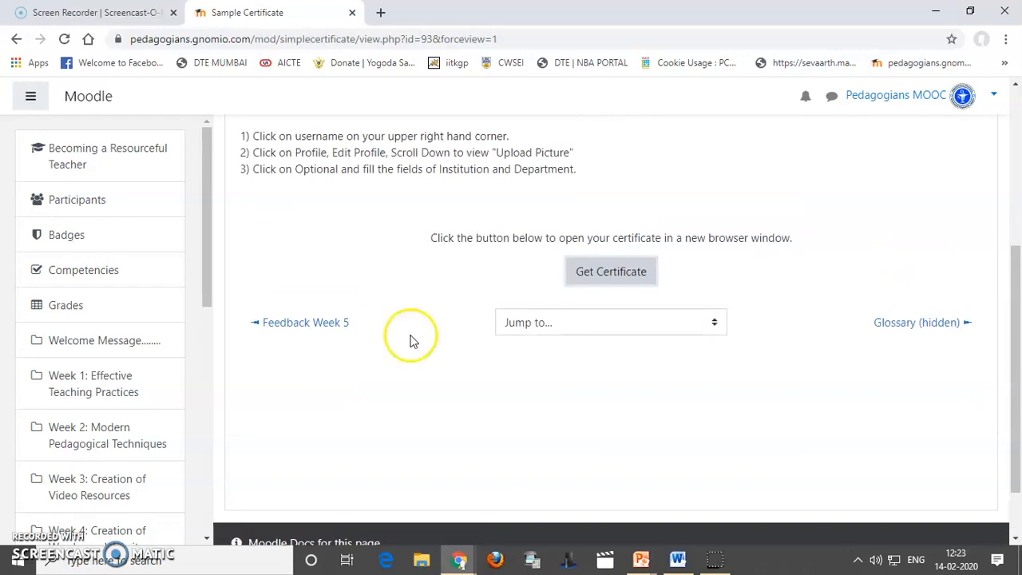
pyautogui.moveTo(203, 291); pyautogui.dragTo(200, 402)
pyautogui.click(99, 341)
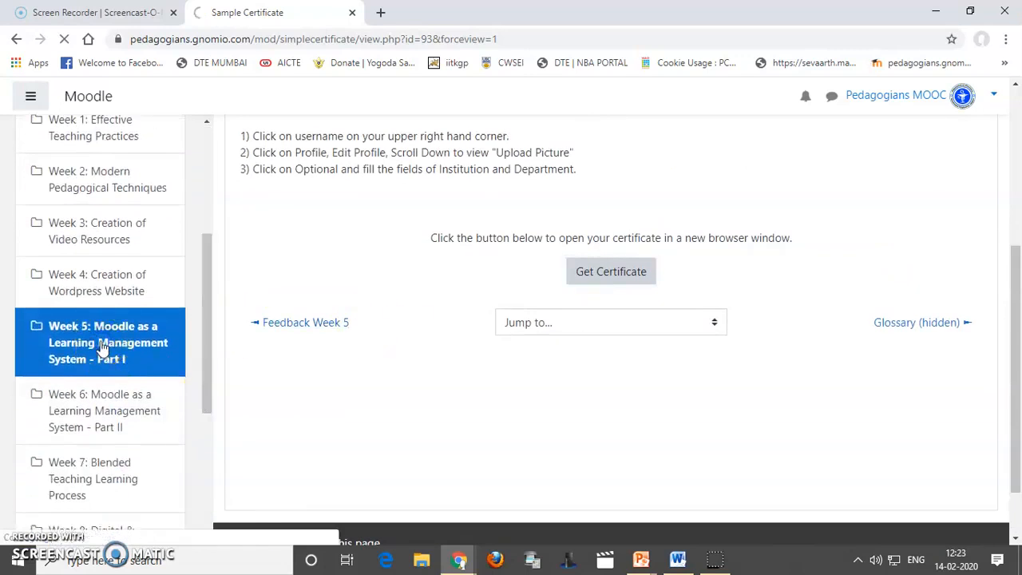
pyautogui.scroll(-10, 402, 301)
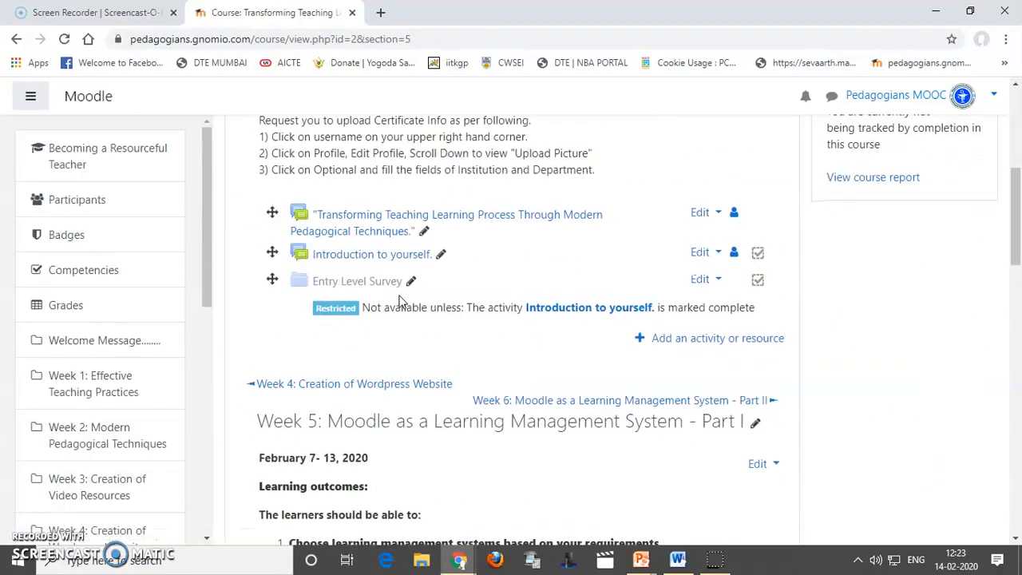
pyautogui.scroll(-6, 402, 301)
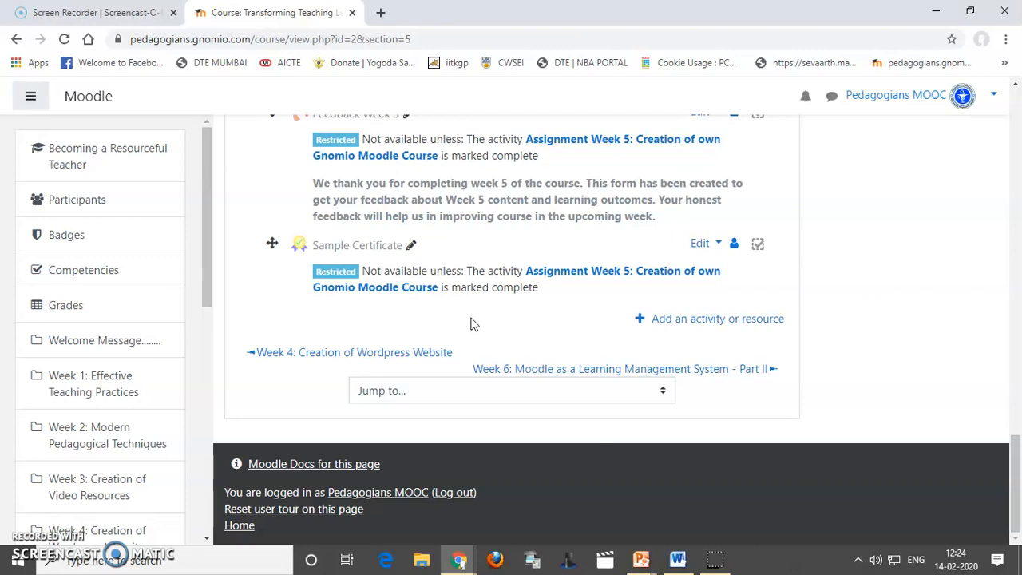
# Step: Switch to the running PowerPoint slide show and advance to the closing "Thank you" slide
pyautogui.click(641, 559)
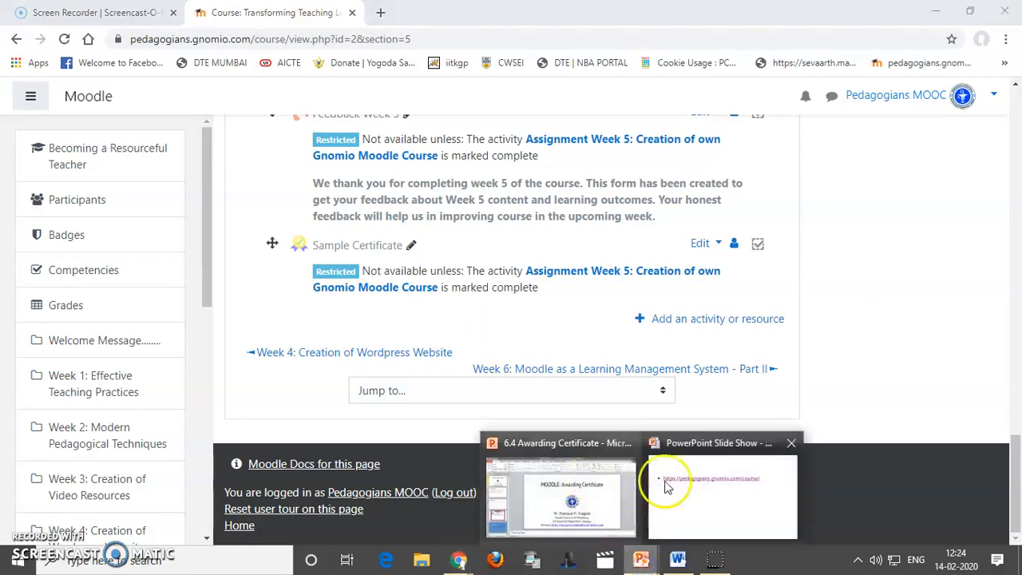
pyautogui.click(668, 487)
pyautogui.click(551, 387)
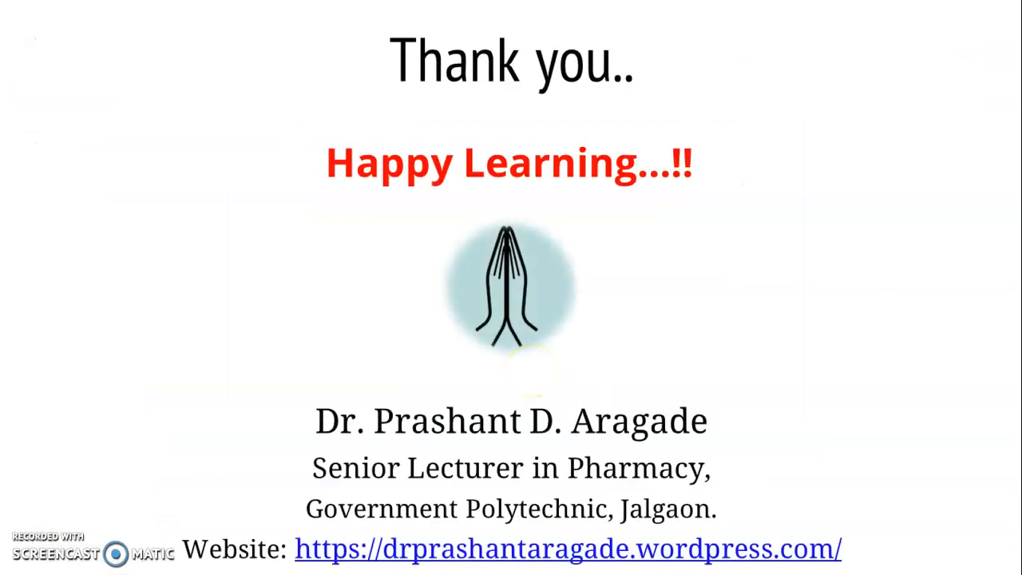